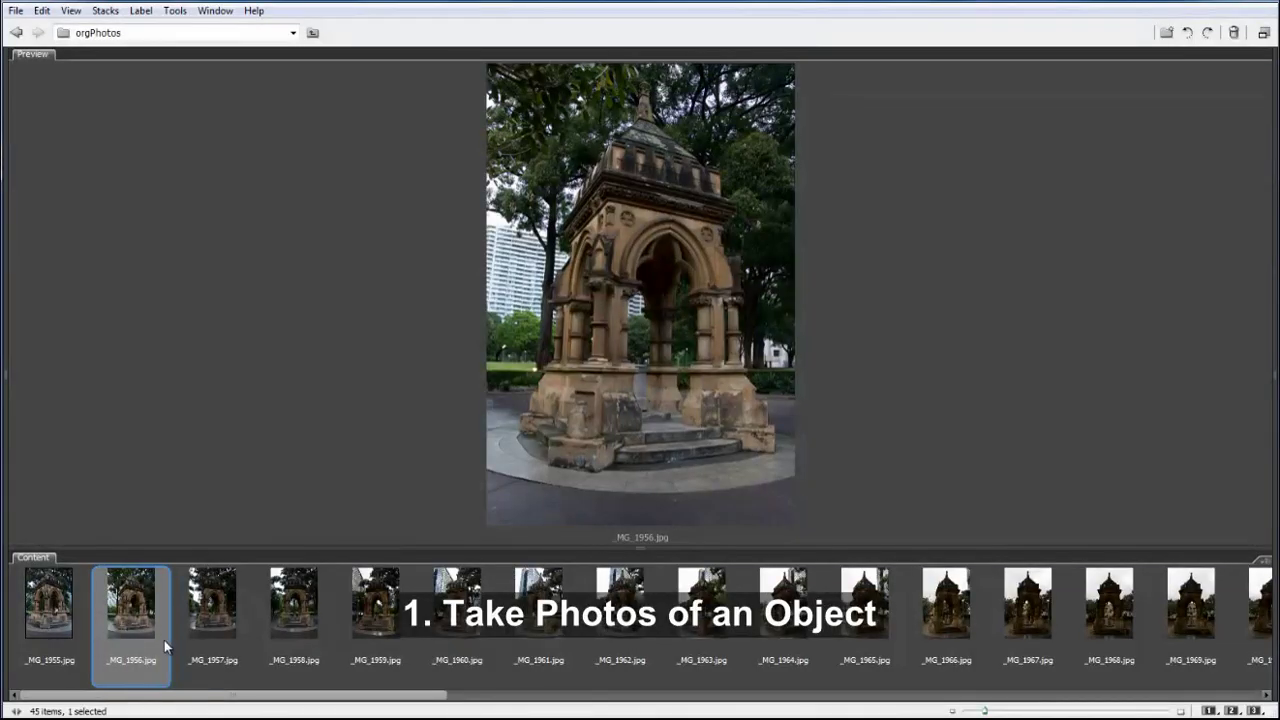
Step: Step through the archway photos from _MG_1957 to _MG_1962 and back, then scroll to later shots
key(Right)
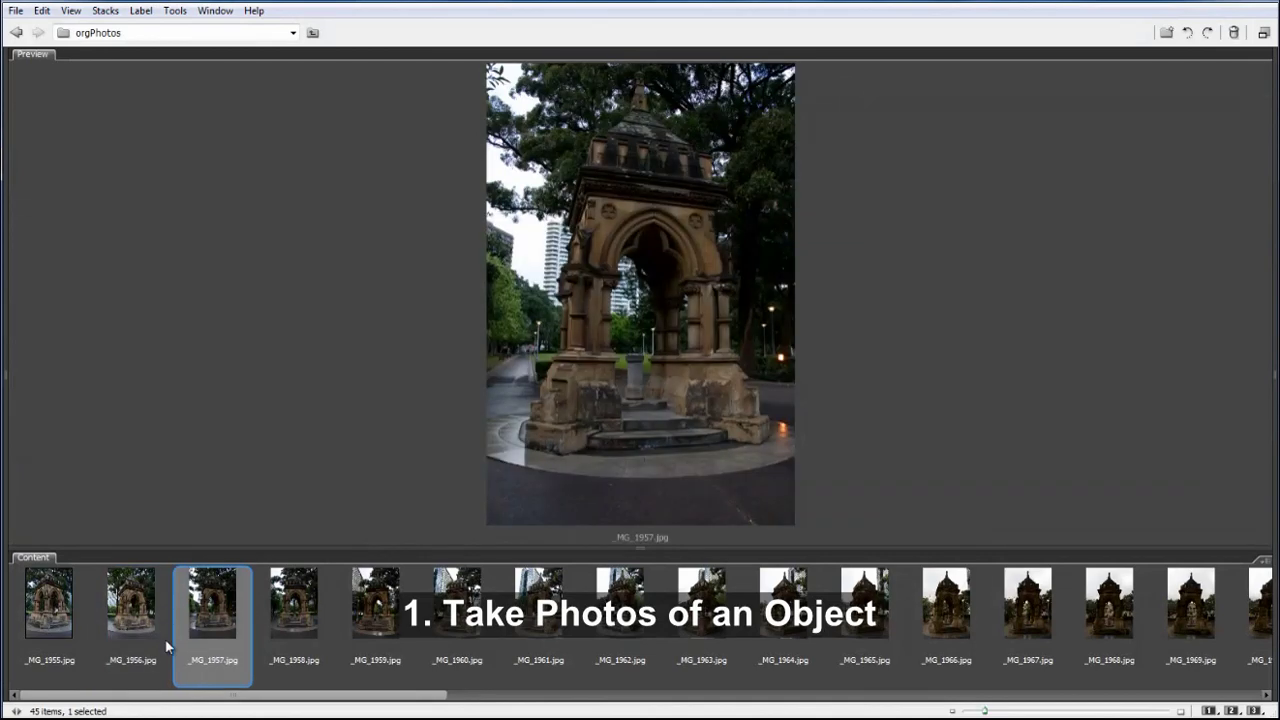
key(Right)
key(Right)
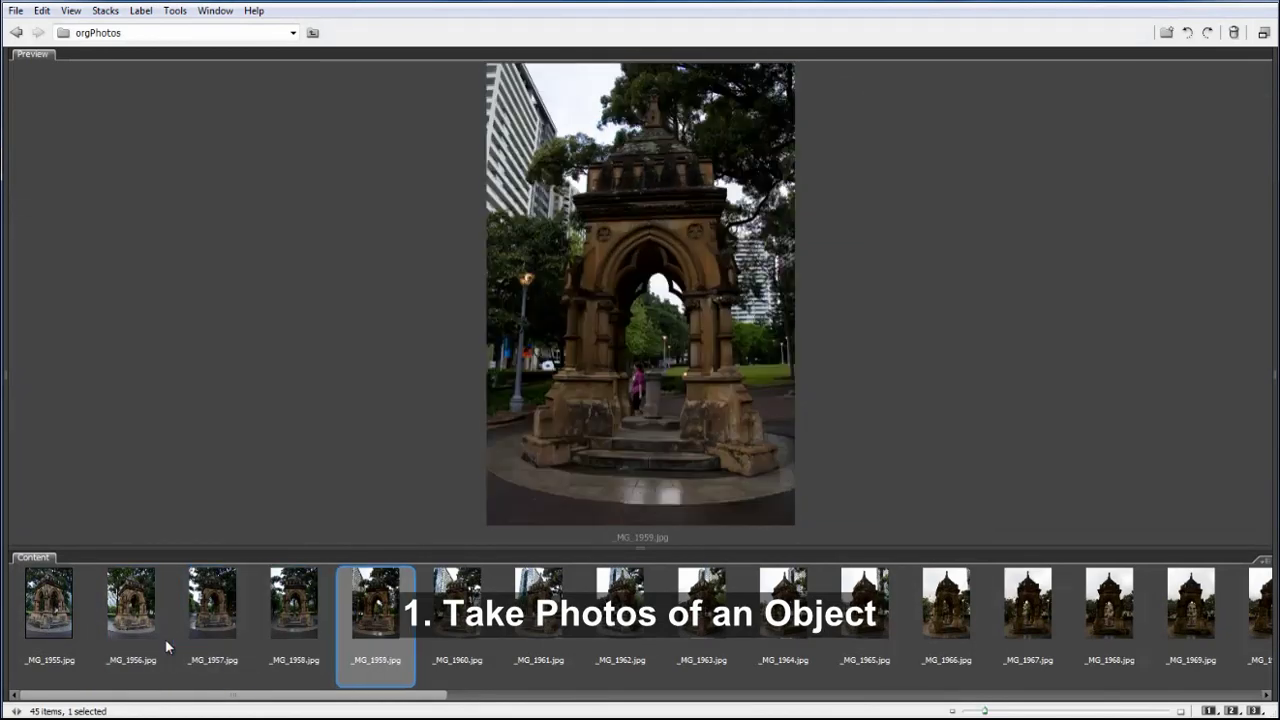
key(Right)
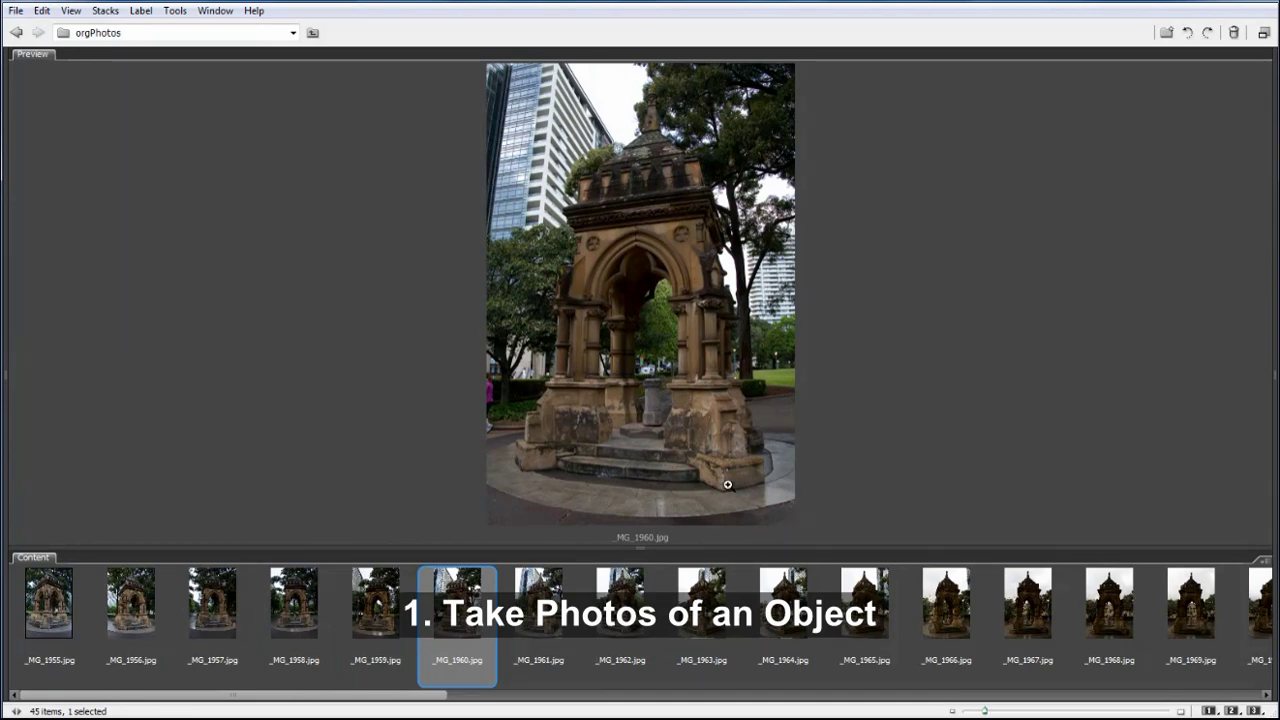
key(Right)
key(Right)
key(Right)
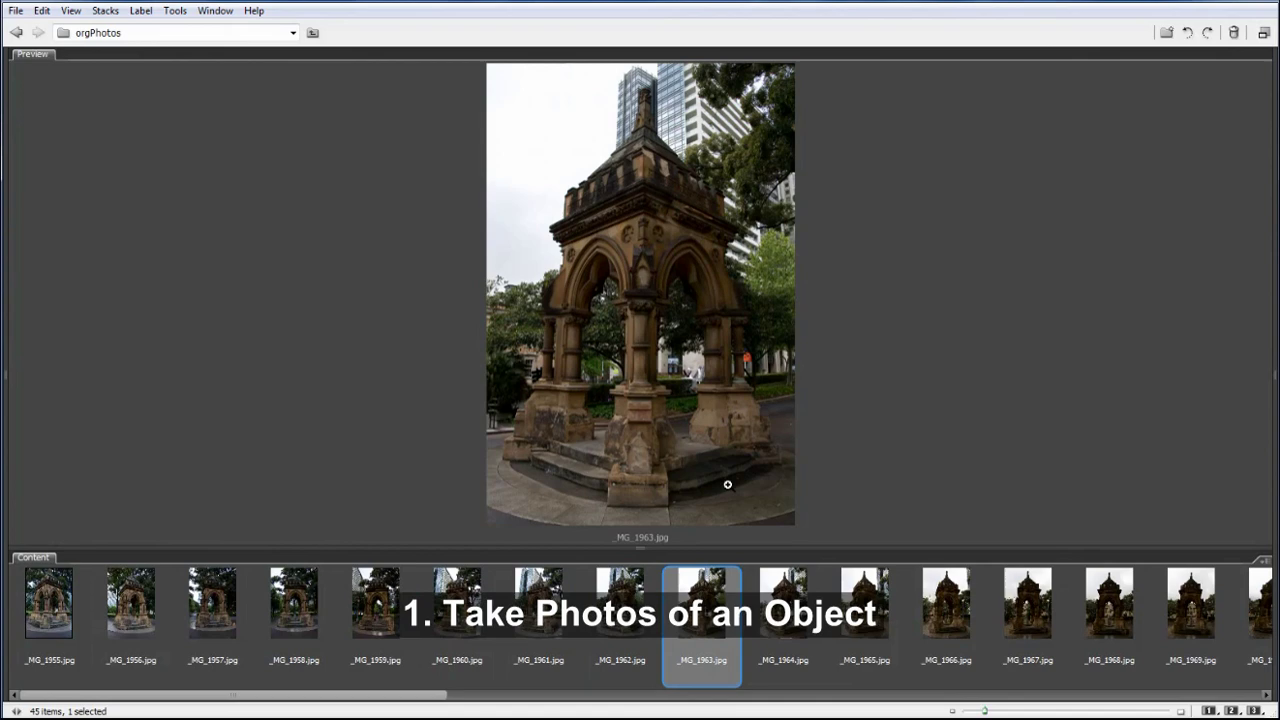
key(Left)
key(Left)
key(Left)
key(Left)
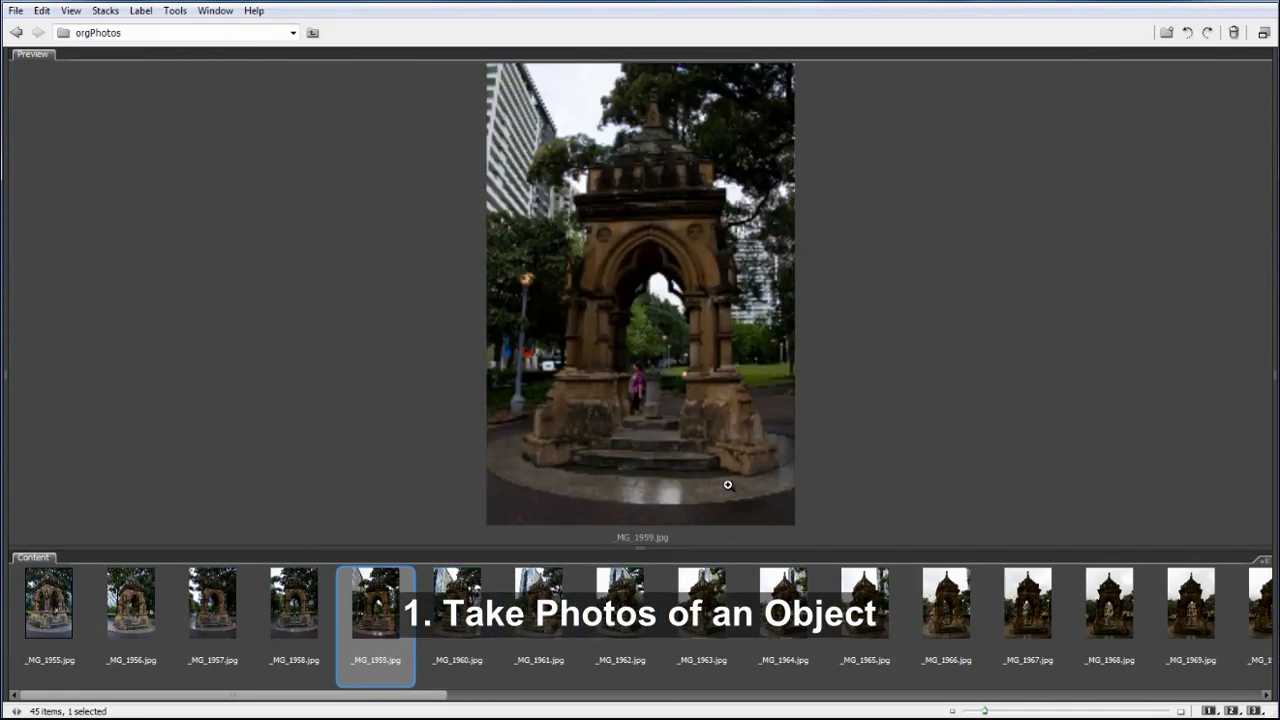
key(Left)
key(Left)
key(Right)
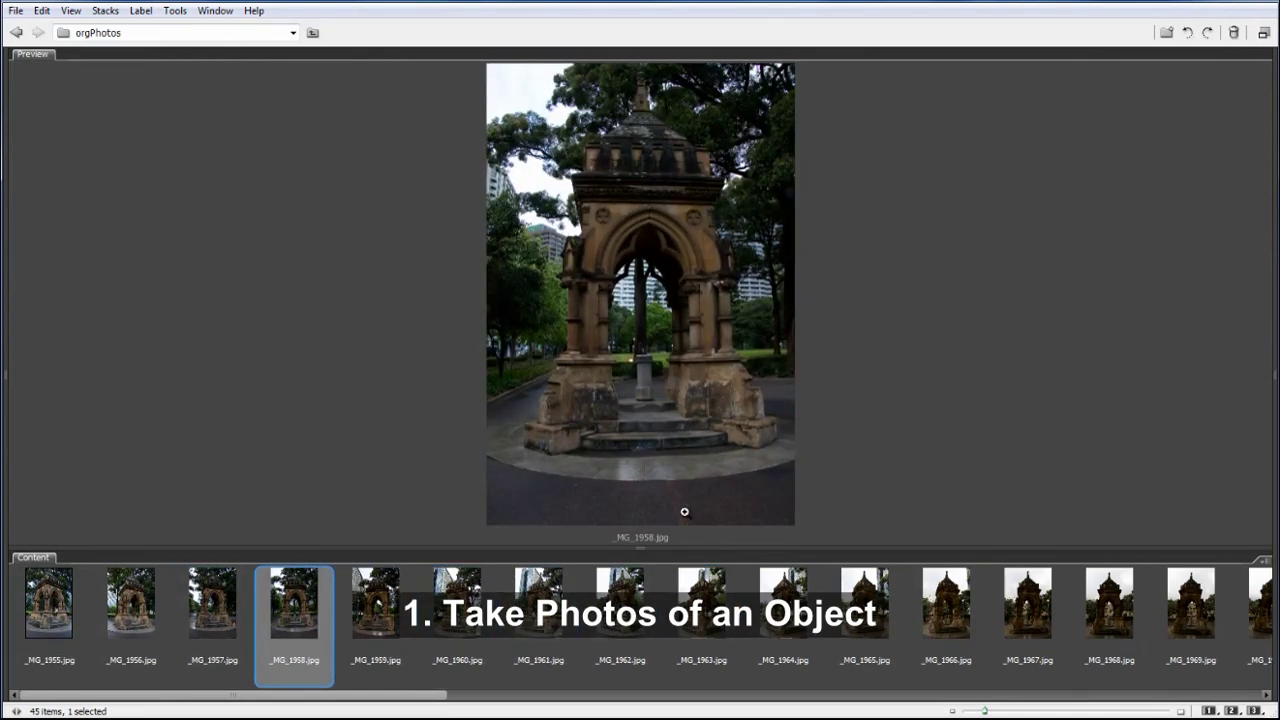
drag(388, 699, 1276, 686)
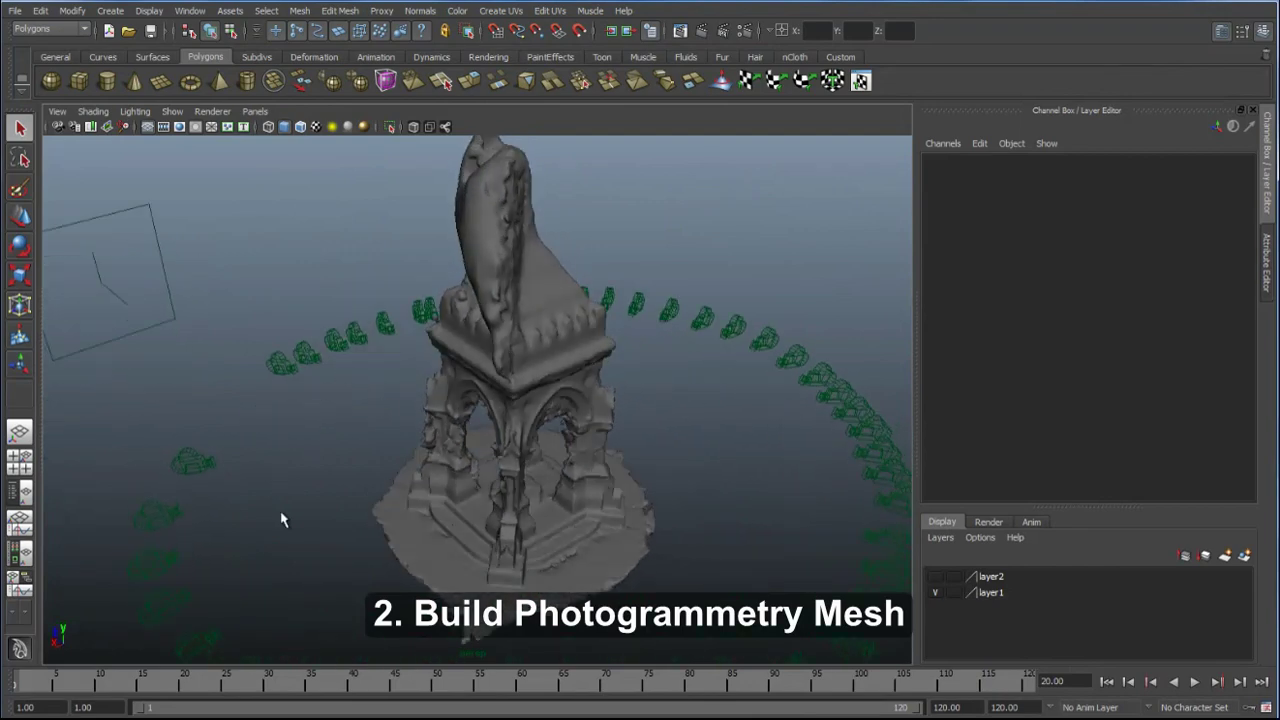
Step: Duplicate the low-resolution cube beside the original and split the copy with a new edge ring
alt+drag(282, 519, 405, 624)
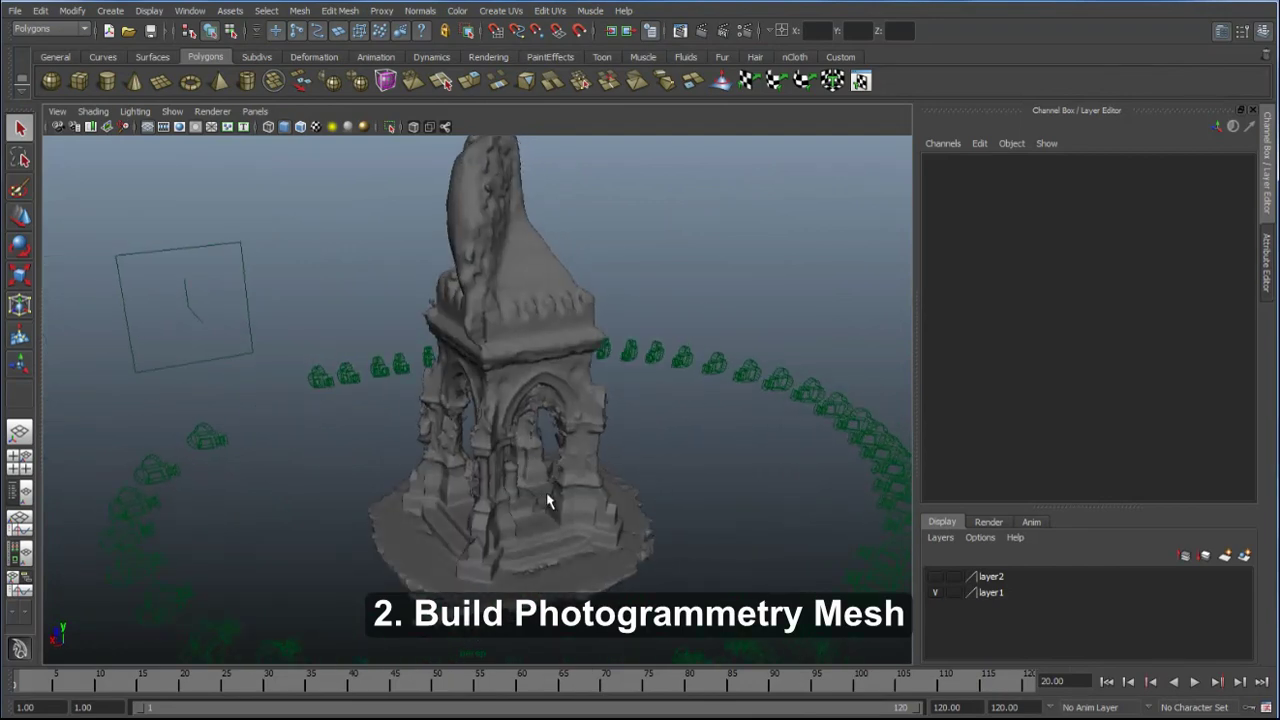
alt+drag(547, 550, 634, 543)
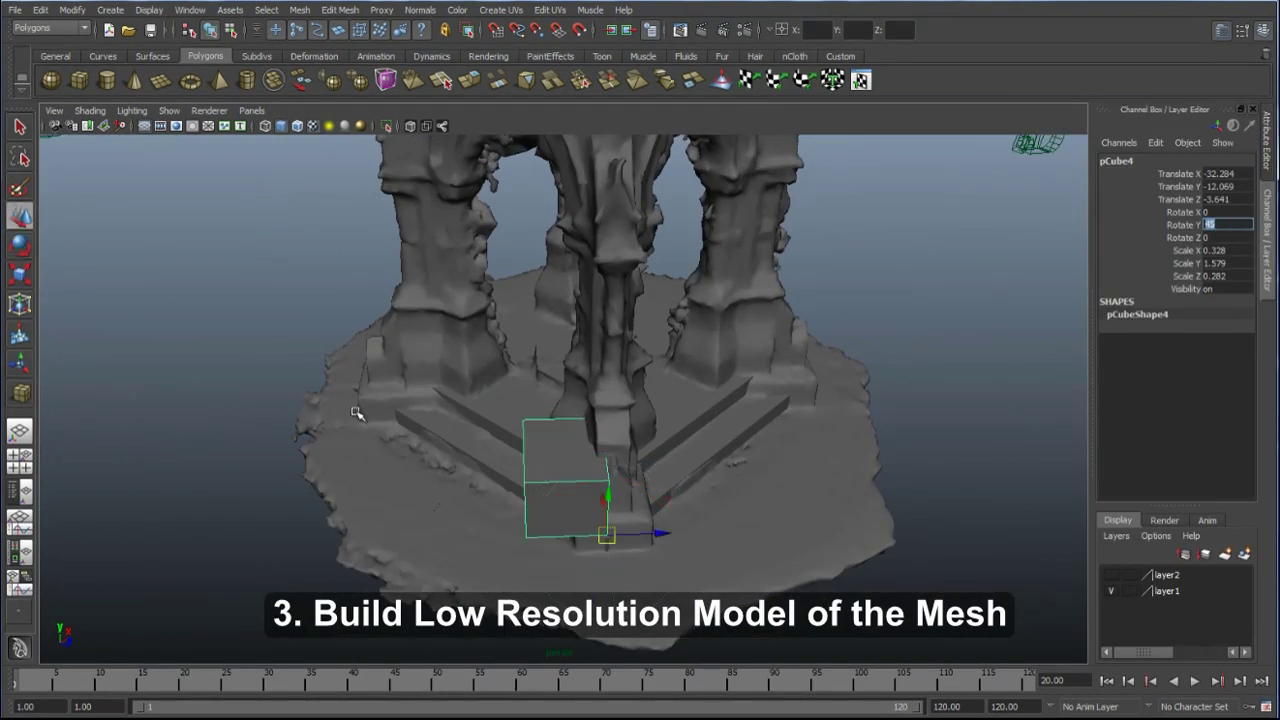
alt+drag(560, 450, 563, 357)
key(ctrl+d)
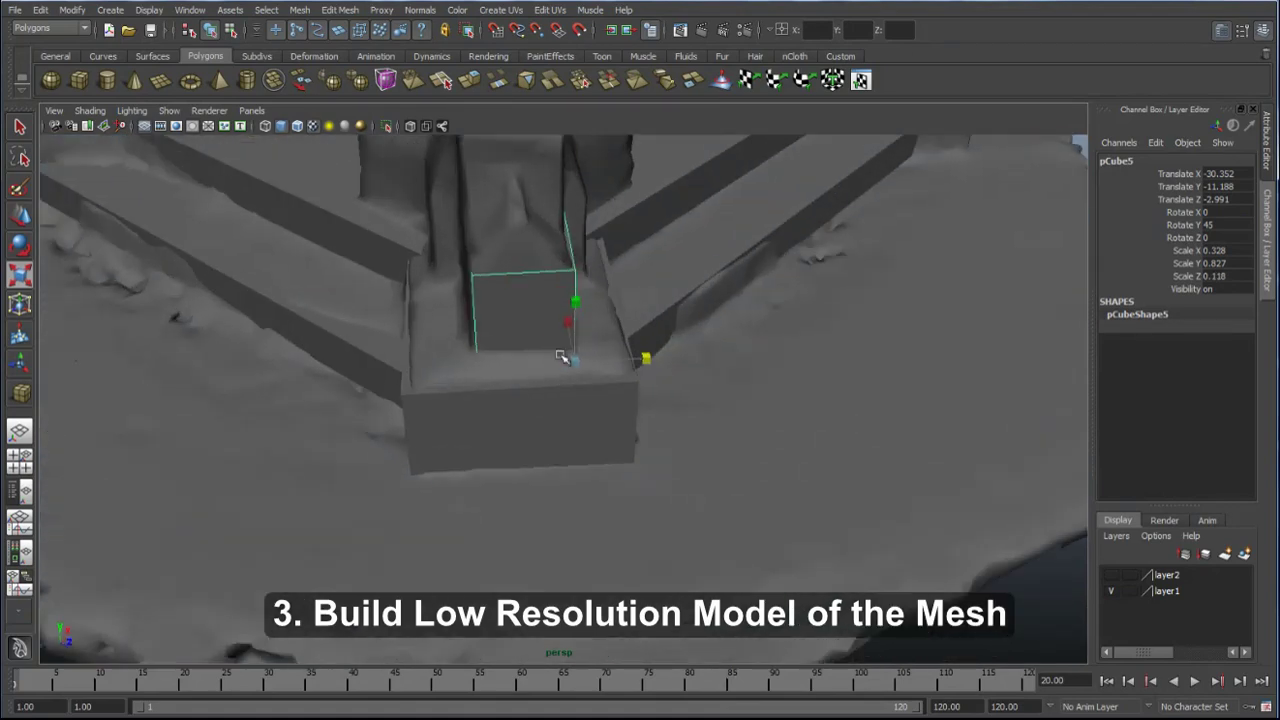
click(537, 274)
ctrl+right_drag(540, 268, 398, 362)
key(w)
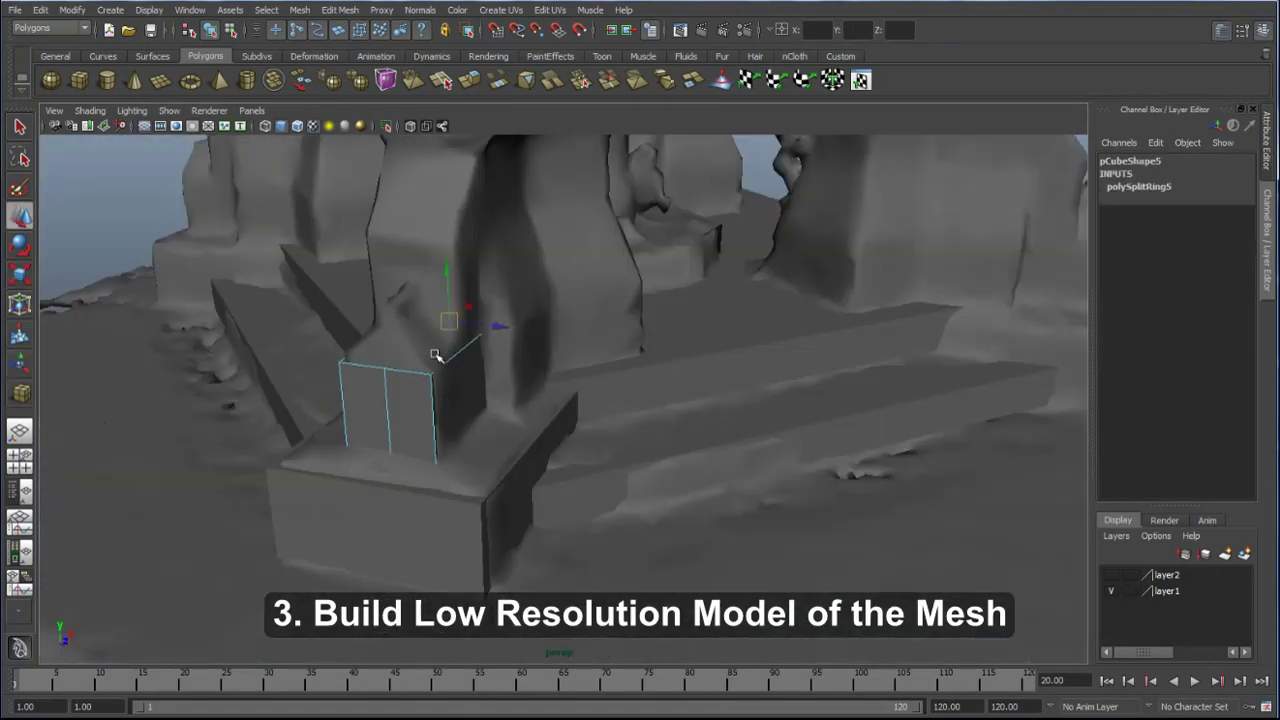
alt+drag(437, 354, 586, 337)
Step: Duplicate the cube again as pCube6, place it at a new spot, and bring up edge-removal options
key(ctrl+d)
drag(640, 470, 757, 374)
shift+right_drag(875, 304, 824, 335)
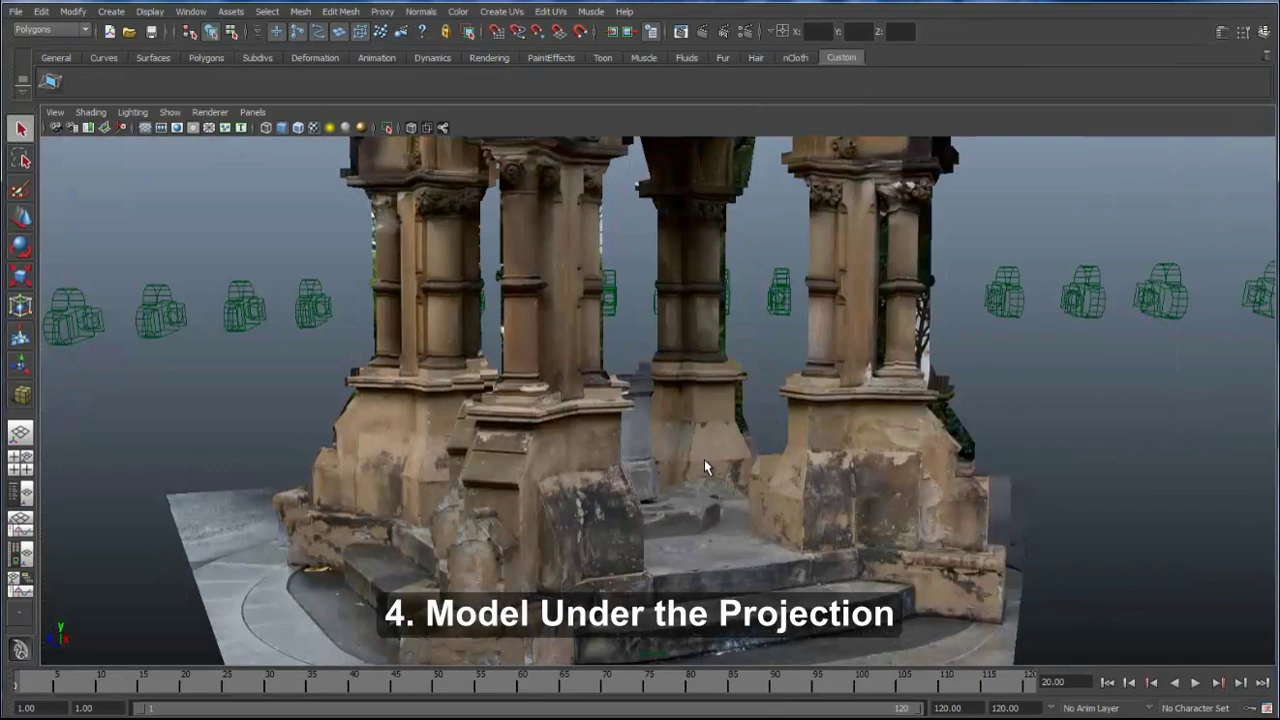
Step: Move and scale the proxy box to fit snugly against the pillar's base block
alt+drag(590, 485, 688, 523)
key(w)
key(r)
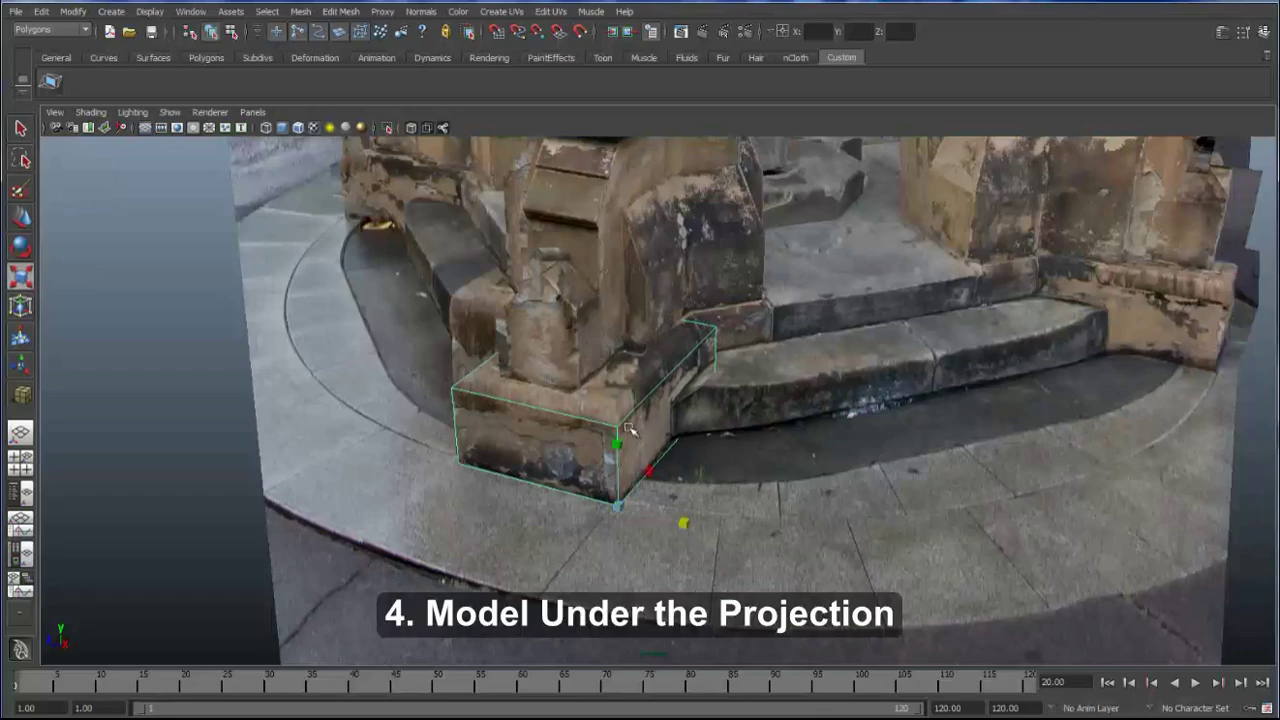
alt+drag(628, 428, 688, 350)
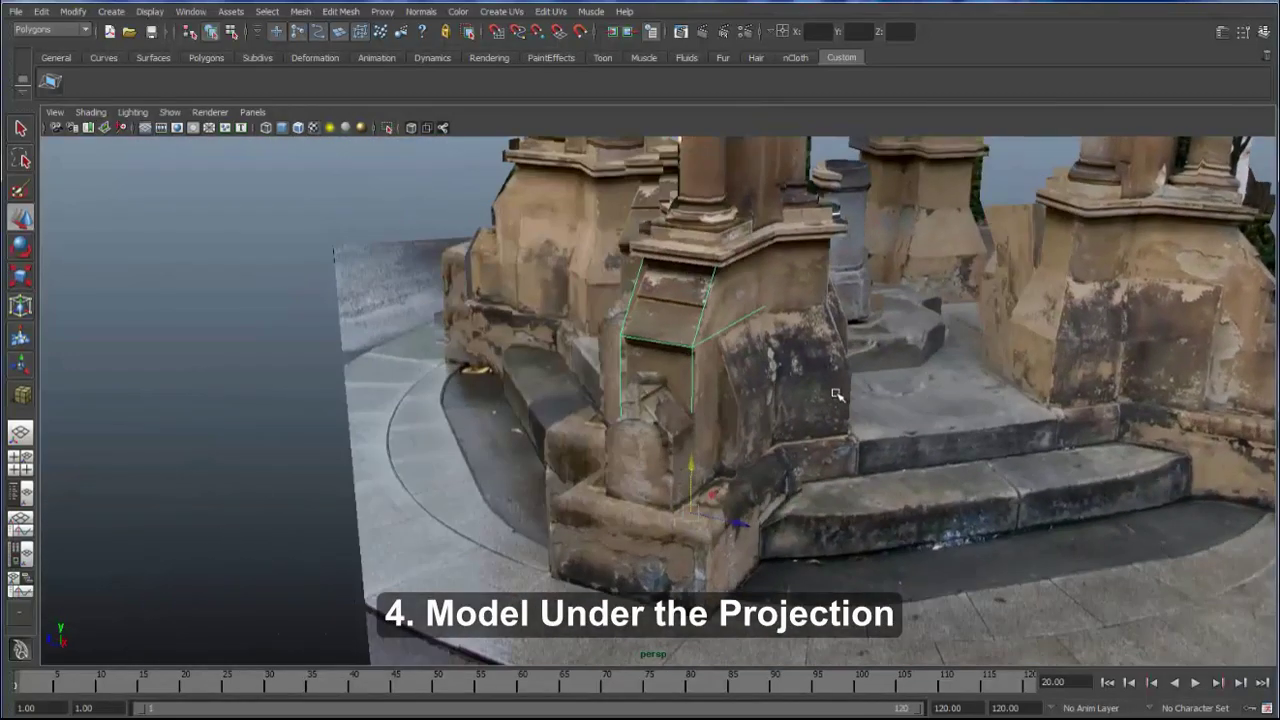
alt+drag(837, 395, 613, 429)
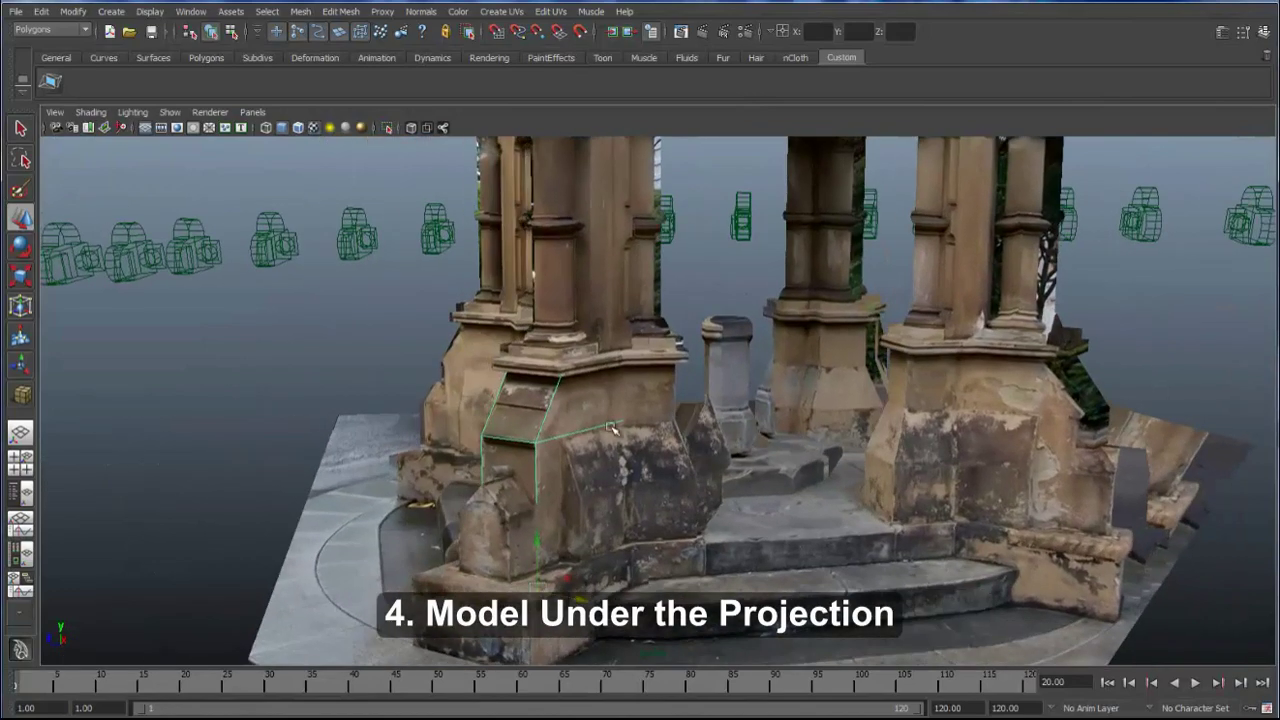
Step: Inspect the textured archway's bays, sides and base from several angles, ending front-on
alt+drag(564, 467, 688, 503)
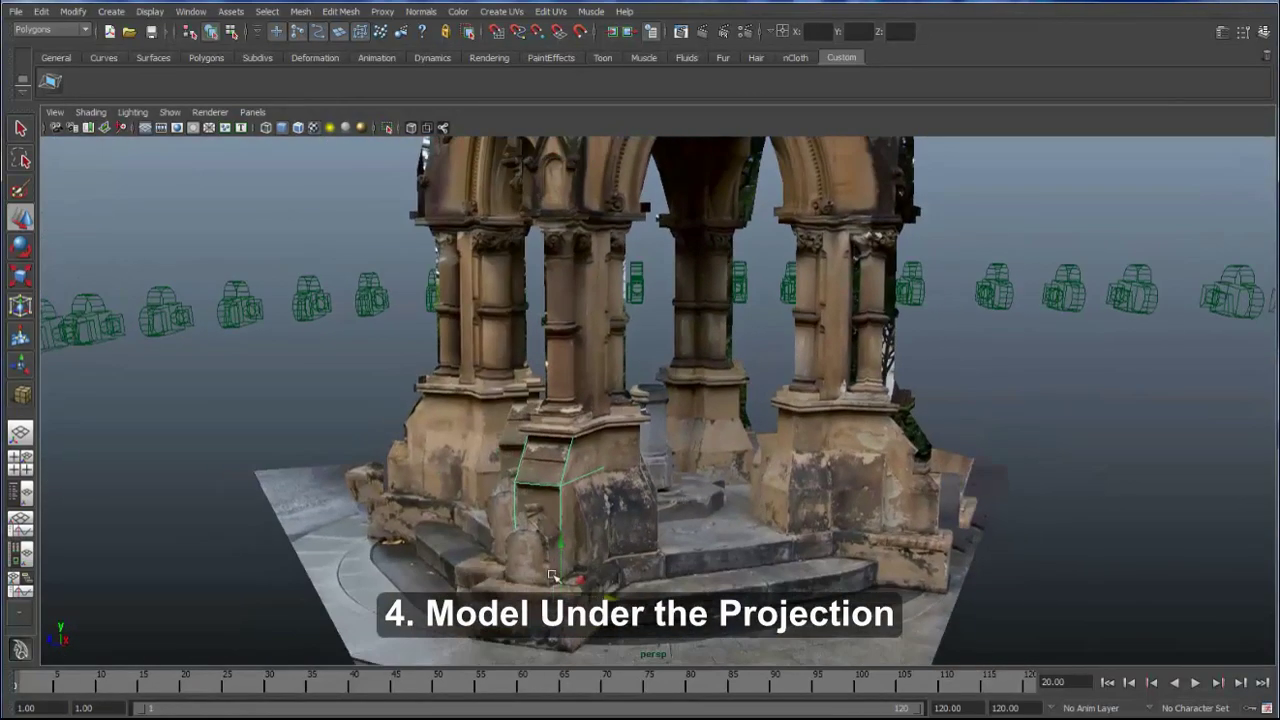
alt+drag(800, 497, 750, 366)
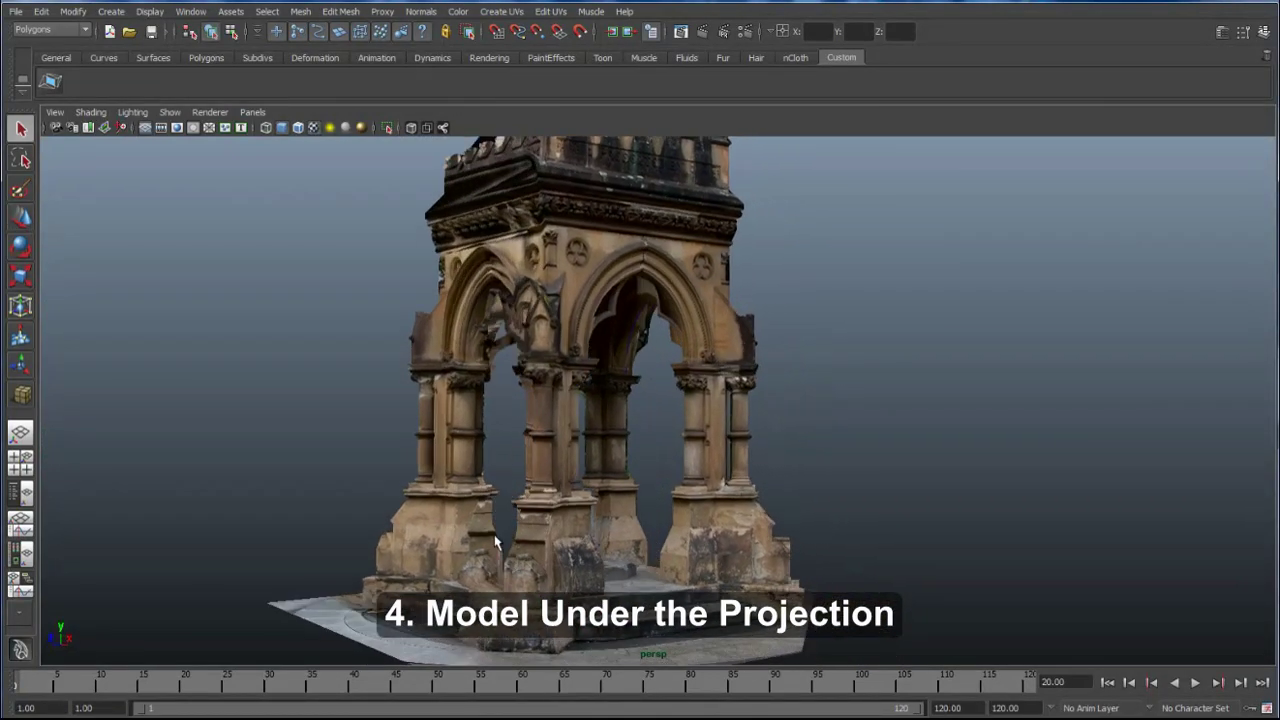
alt+drag(716, 555, 506, 511)
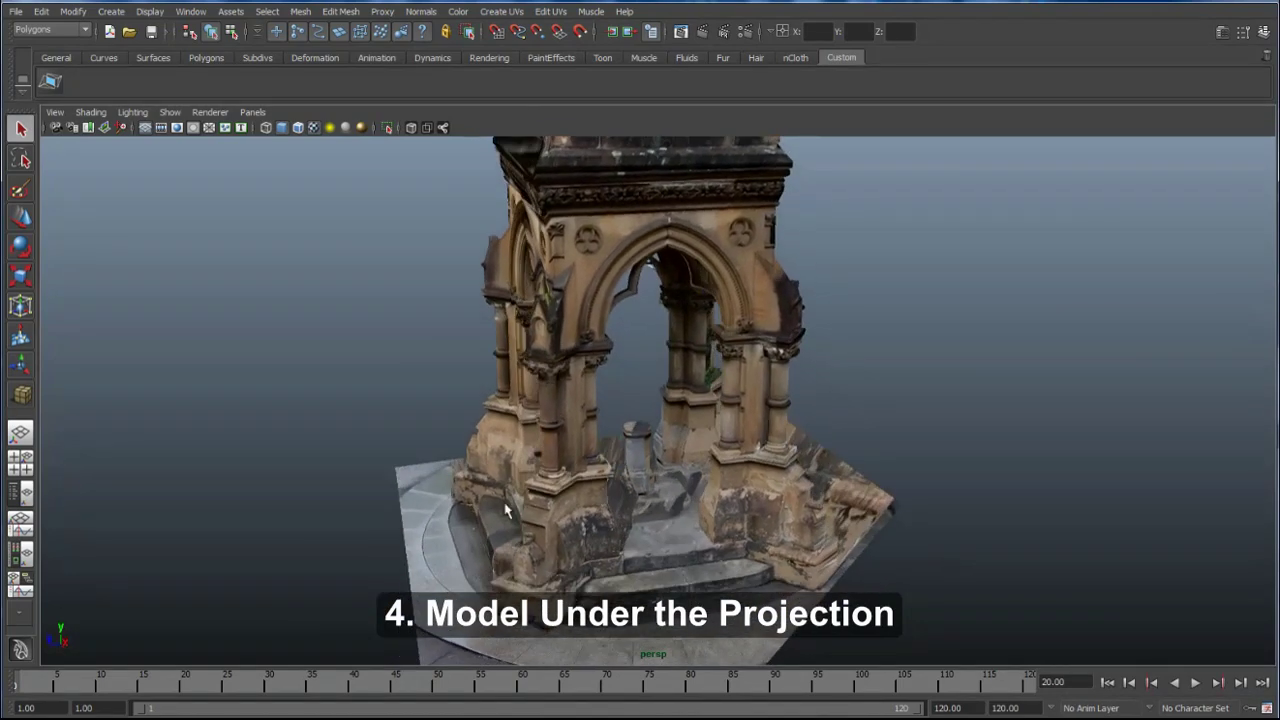
alt+drag(627, 570, 662, 552)
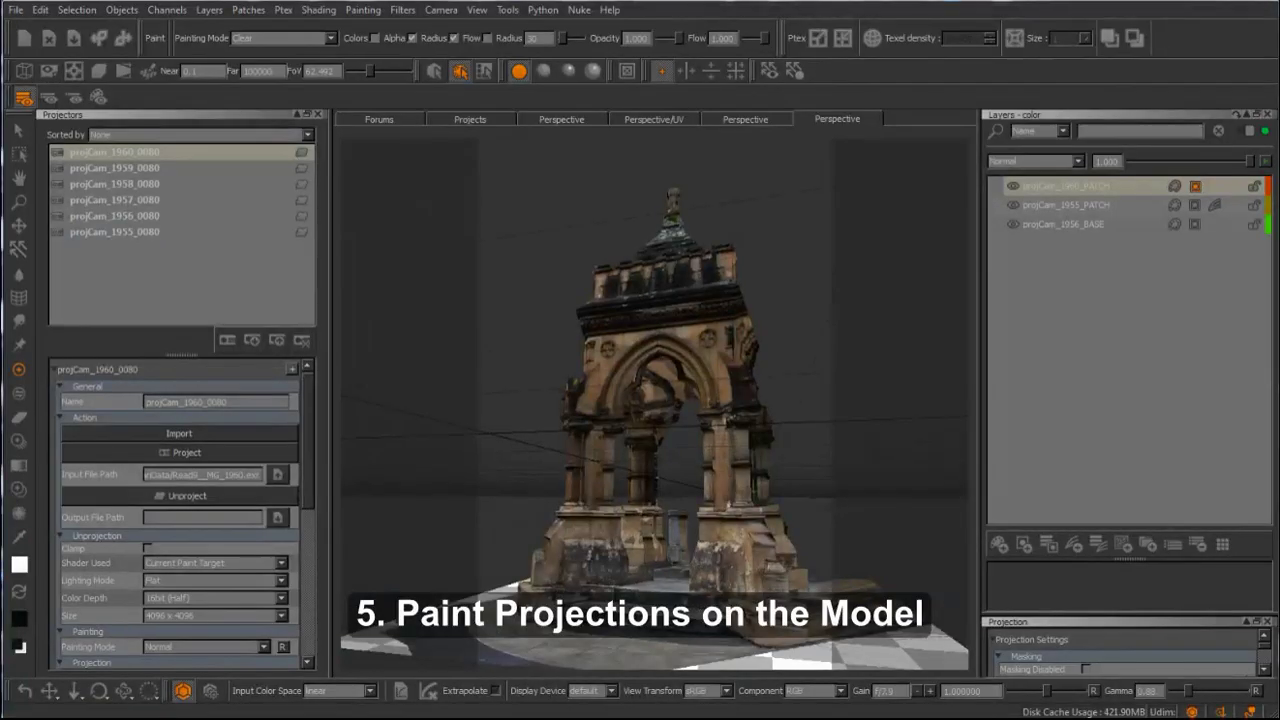
Step: Paint the projection onto the arch's right side on the projCam_1960_PATCH layer, then hide that layer
mouse_move(790, 557)
alt+mouse_down()
mouse_move(797, 517)
mouse_move(770, 548)
alt+mouse_up()
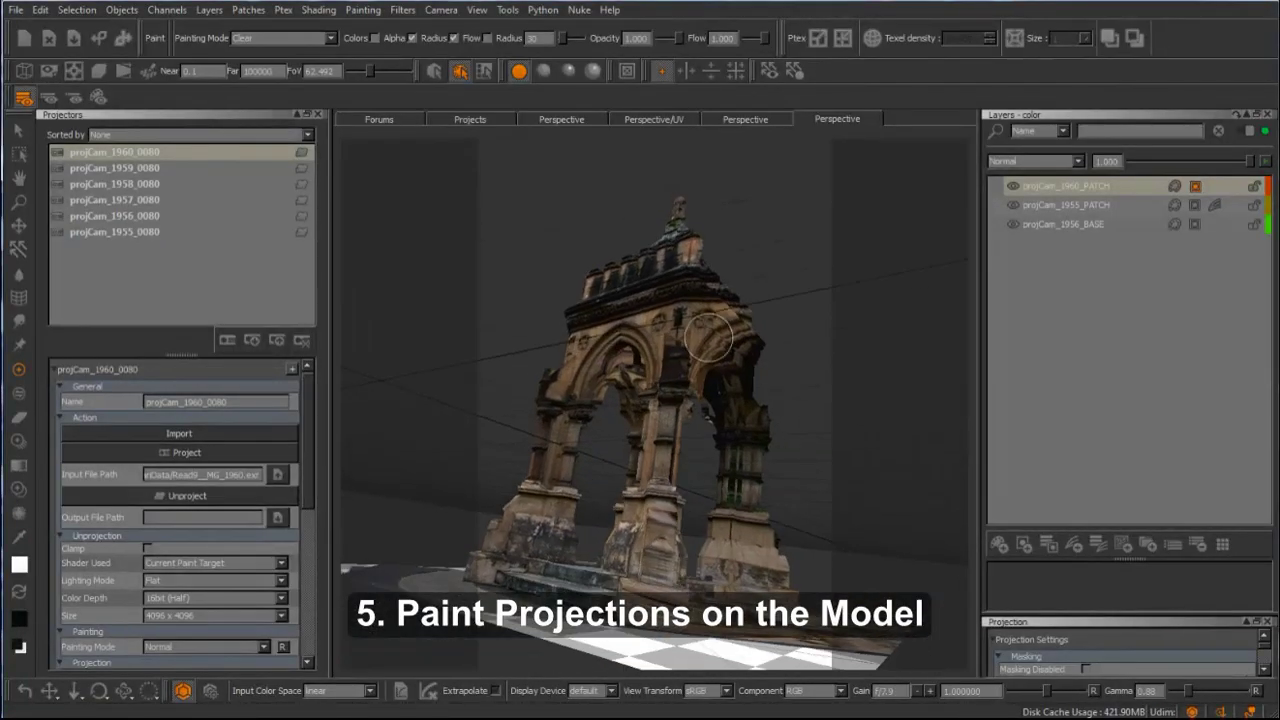
click(1066, 186)
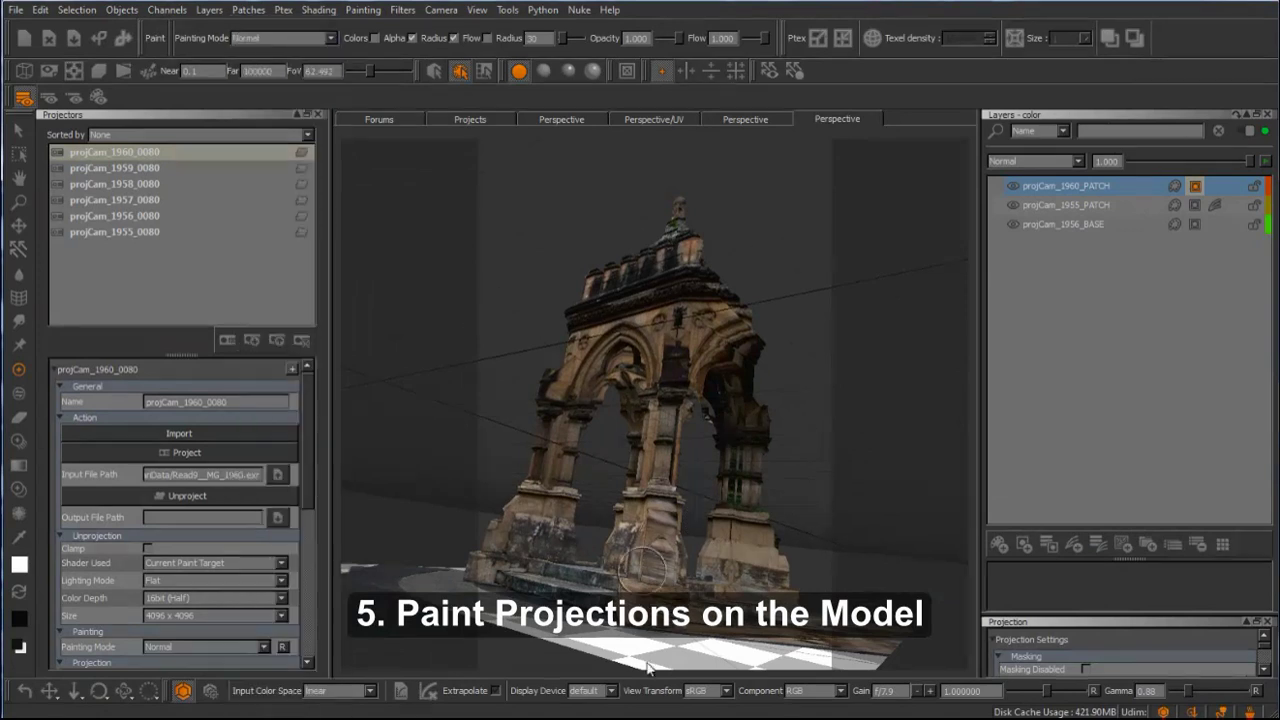
mouse_move(660, 545)
mouse_down()
mouse_move(675, 397)
mouse_move(707, 292)
mouse_move(737, 306)
mouse_move(744, 480)
mouse_move(774, 557)
mouse_move(737, 420)
mouse_up()
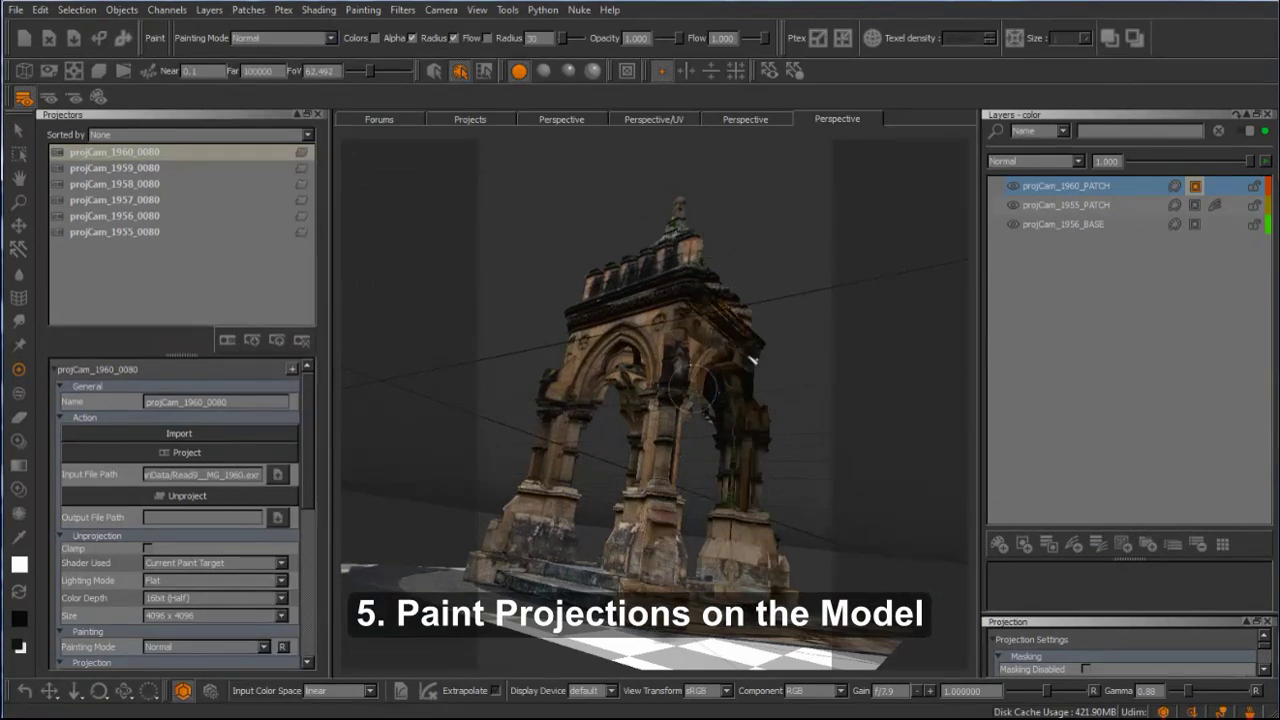
click(1013, 186)
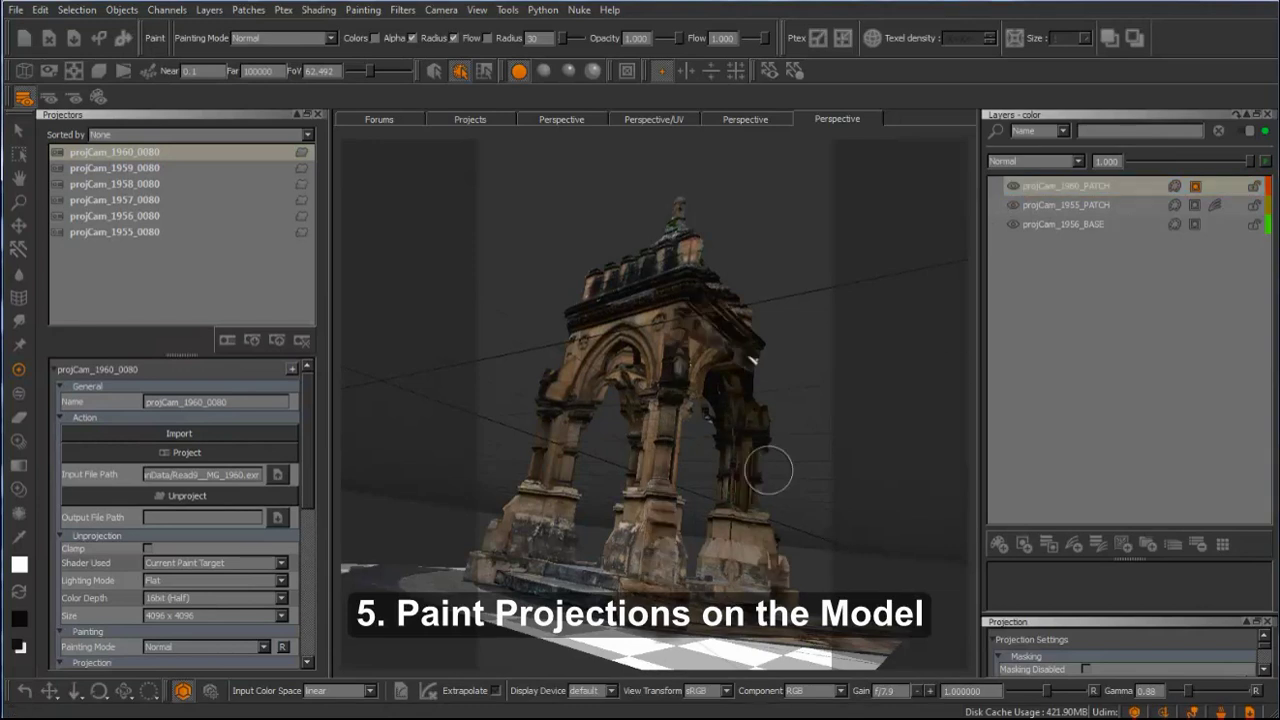
click(1190, 186)
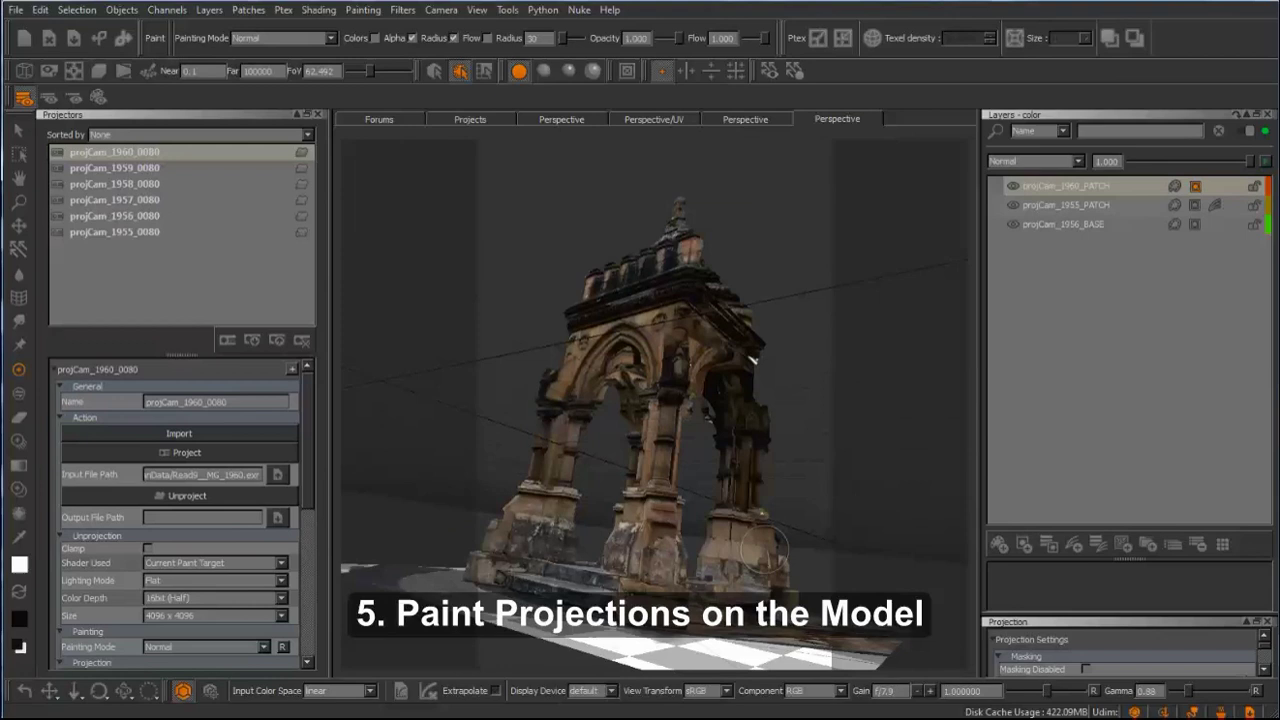
Step: Pre-project the current projector and paint it up into the arch and onto the central pillar and base
click(670, 507)
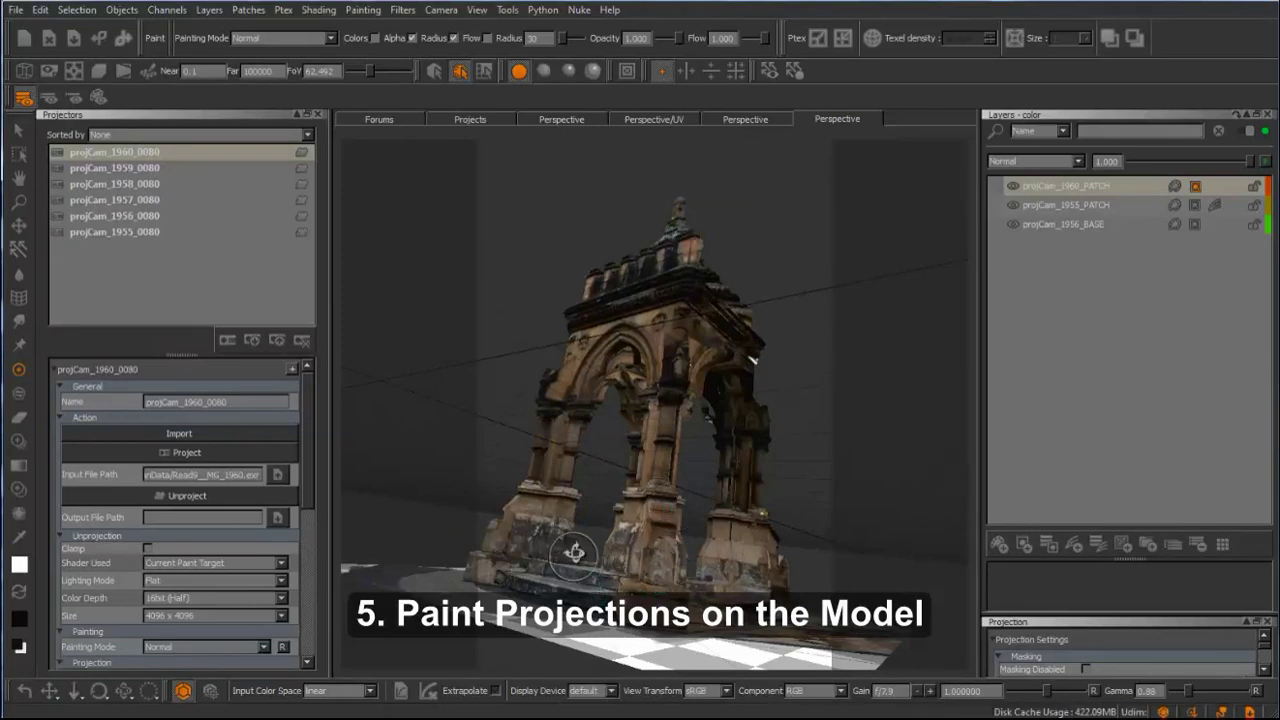
mouse_move(574, 543)
middle_down()
mouse_move(711, 456)
mouse_move(674, 466)
mouse_move(669, 423)
mouse_move(678, 444)
middle_up()
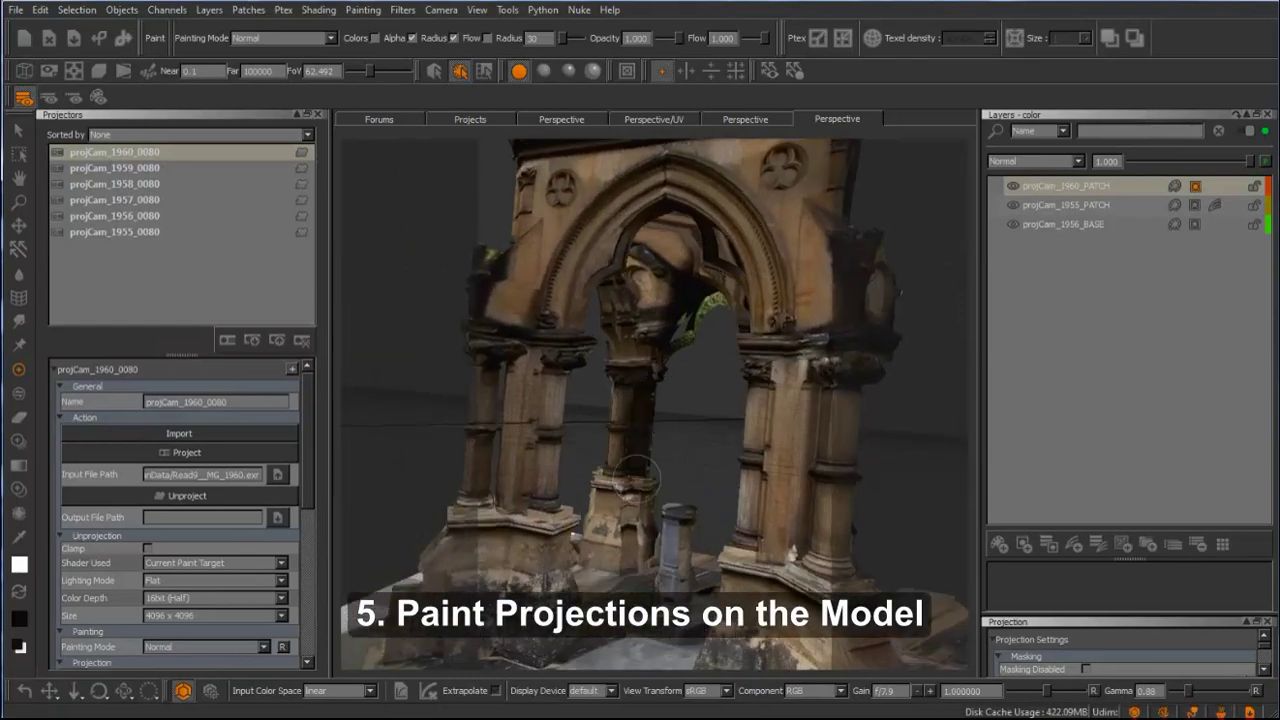
mouse_move(648, 484)
mouse_down()
mouse_move(642, 342)
mouse_move(667, 286)
mouse_up()
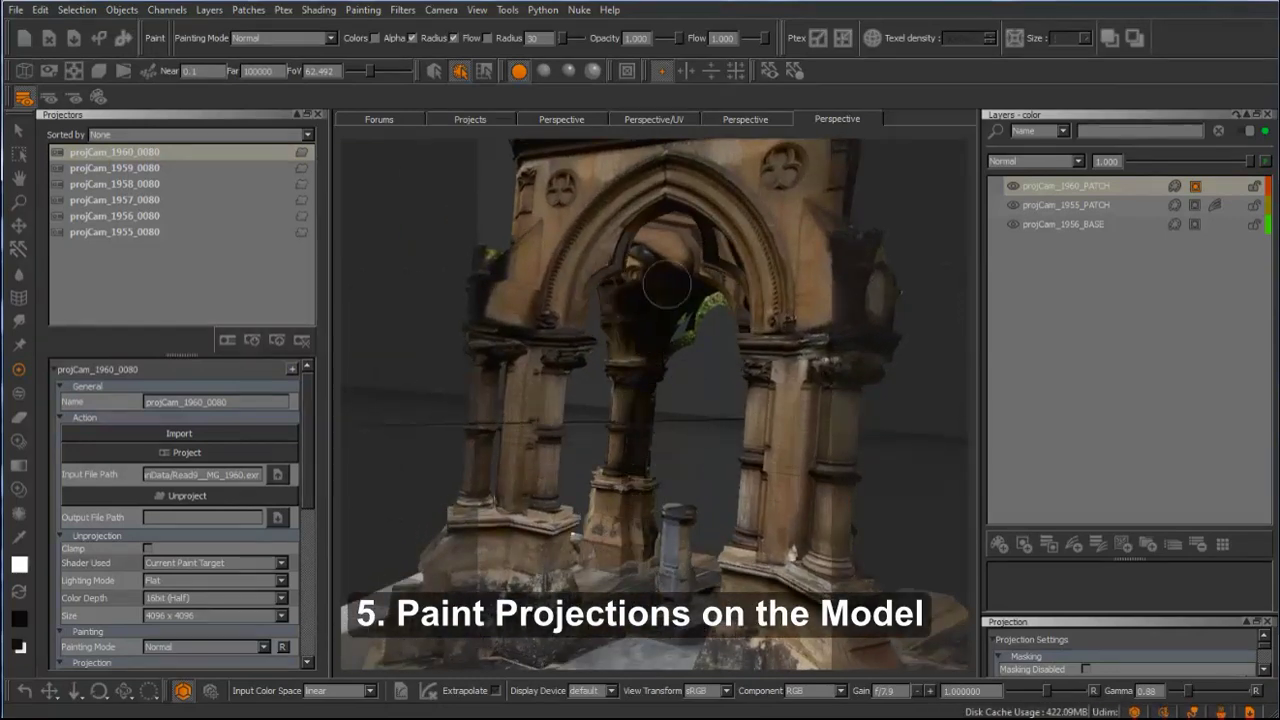
drag(647, 468, 676, 545)
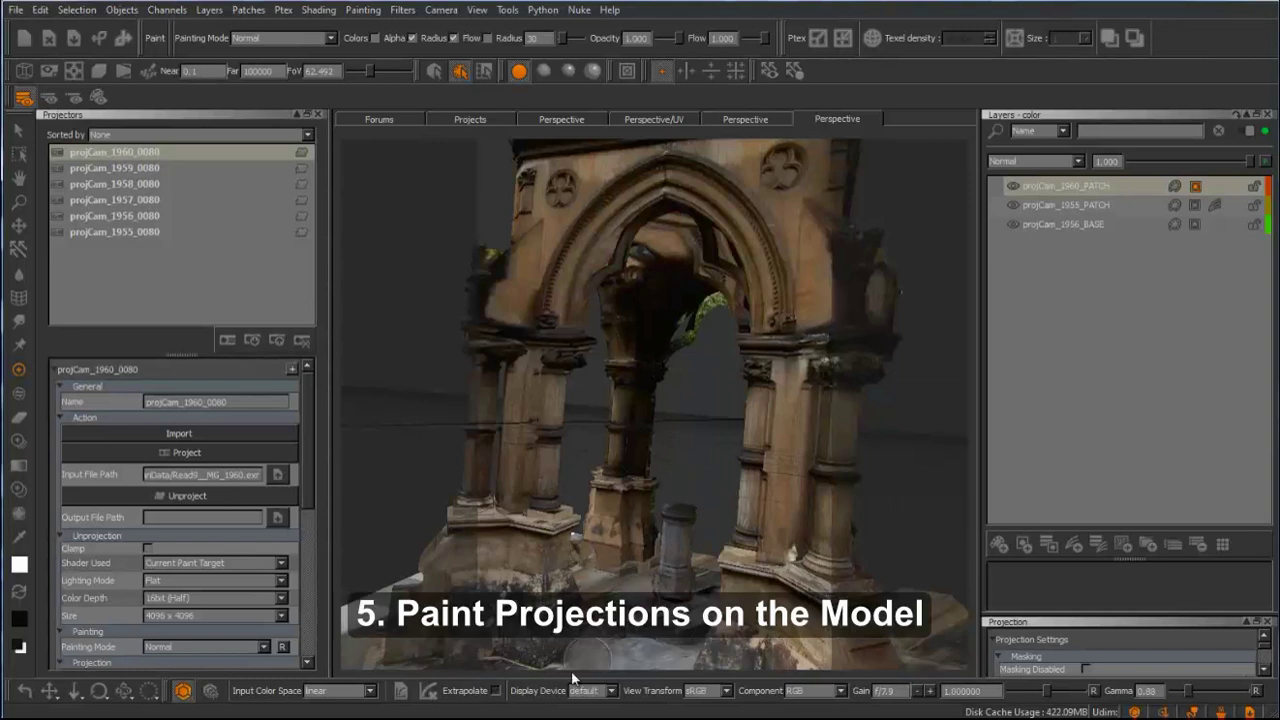
drag(652, 455, 641, 397)
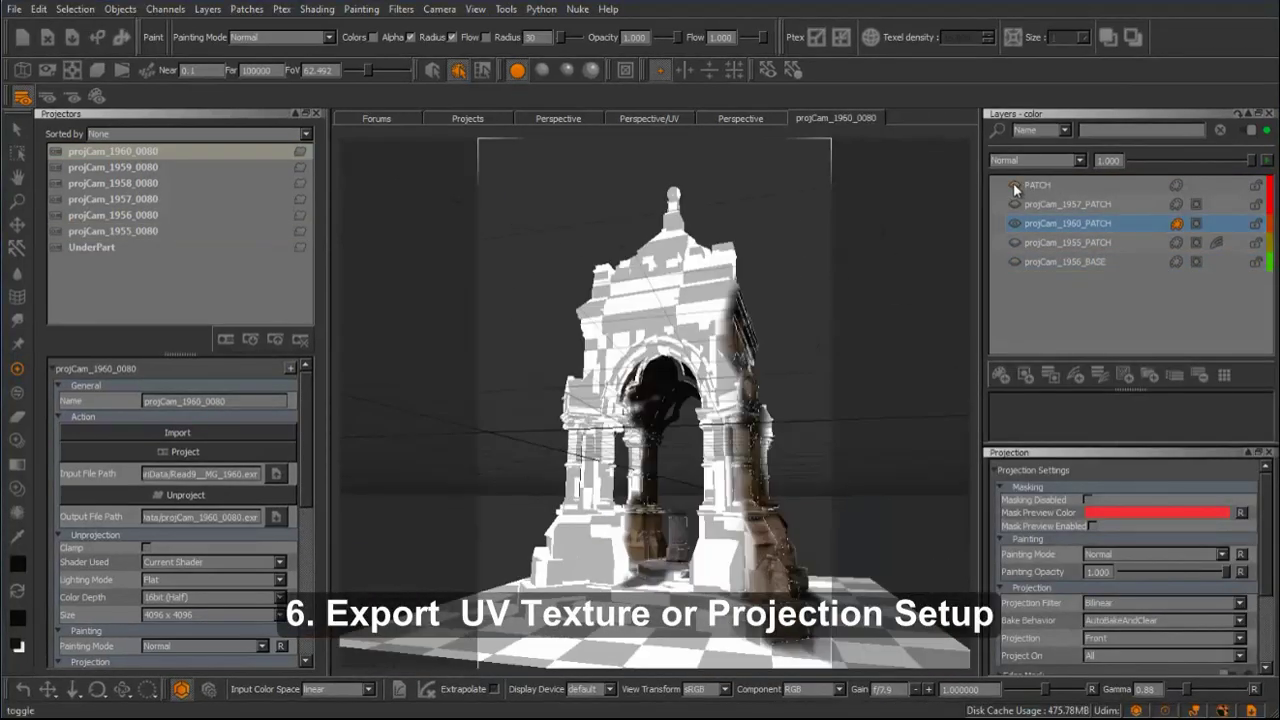
Step: Send the current projector to Nuke, then select projCam_1957_PATCH and the projCam_1957_0080 projector
click(578, 9)
mouse_move(600, 68)
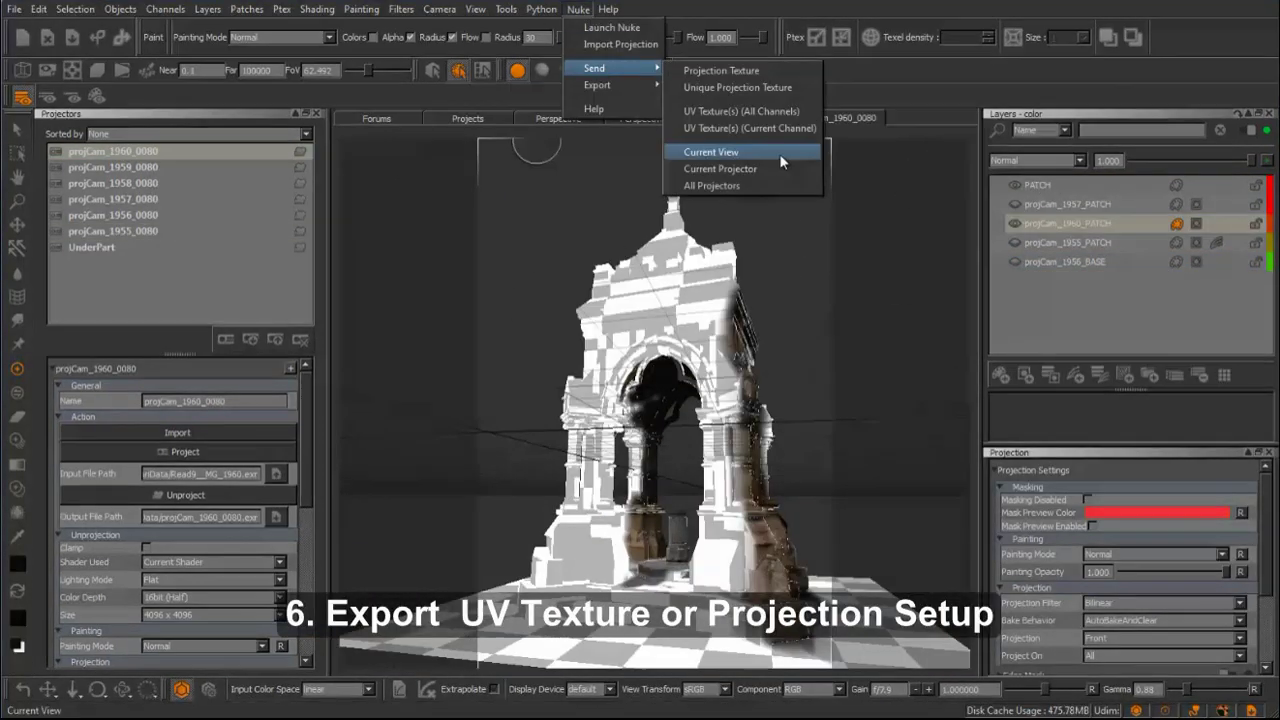
click(761, 169)
click(1040, 204)
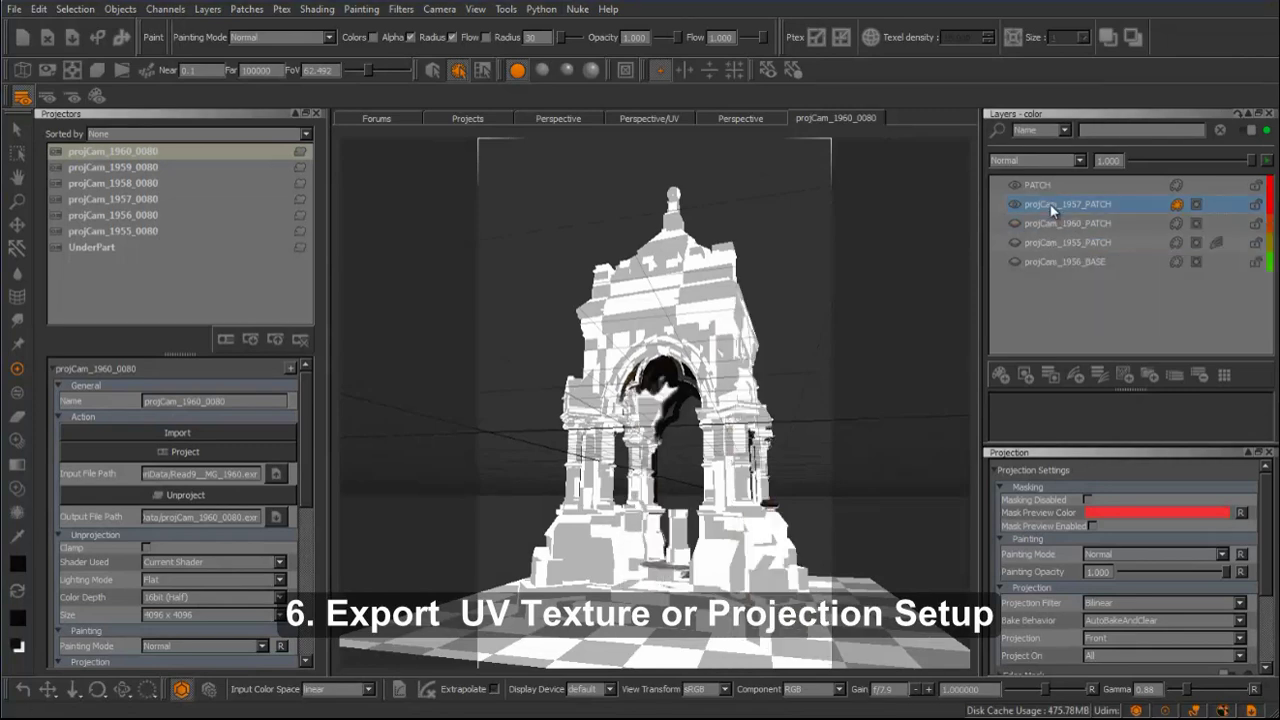
click(129, 200)
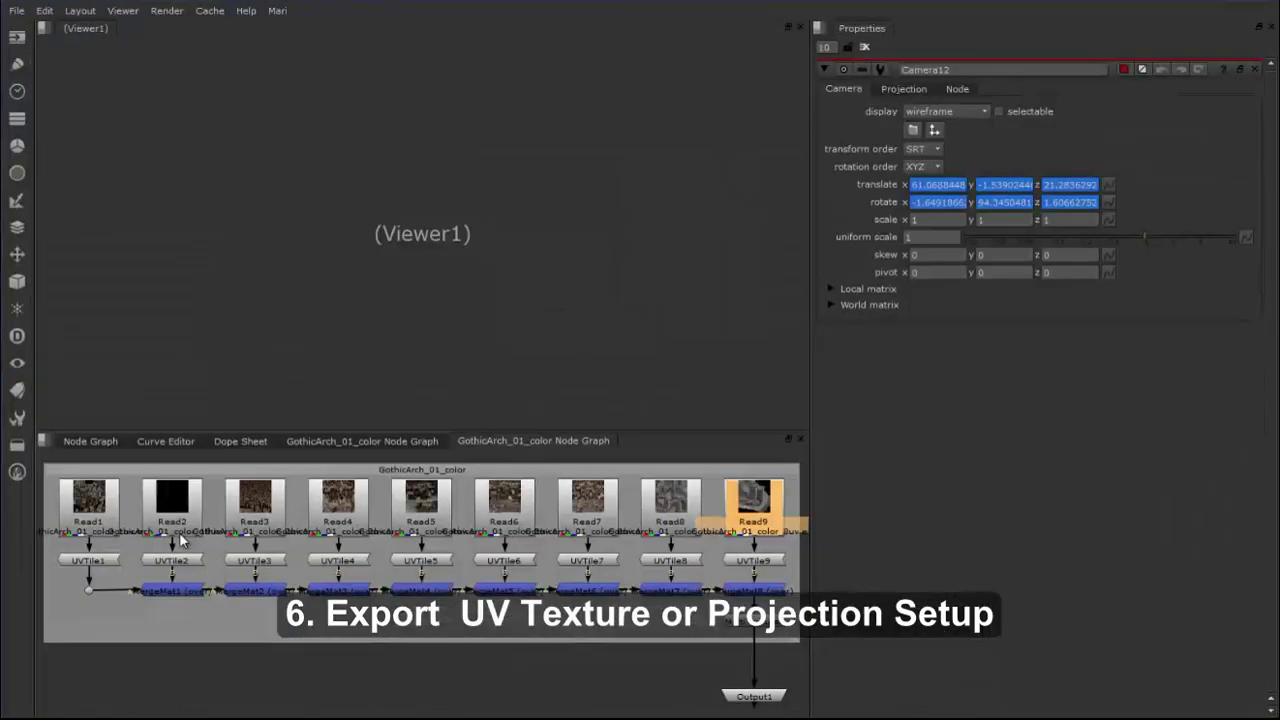
Step: Review Read4's texture, UVTile1's settings and the arch's alpha channel in the viewer
scroll(345, 517, up, 3)
click(420, 505)
key(1)
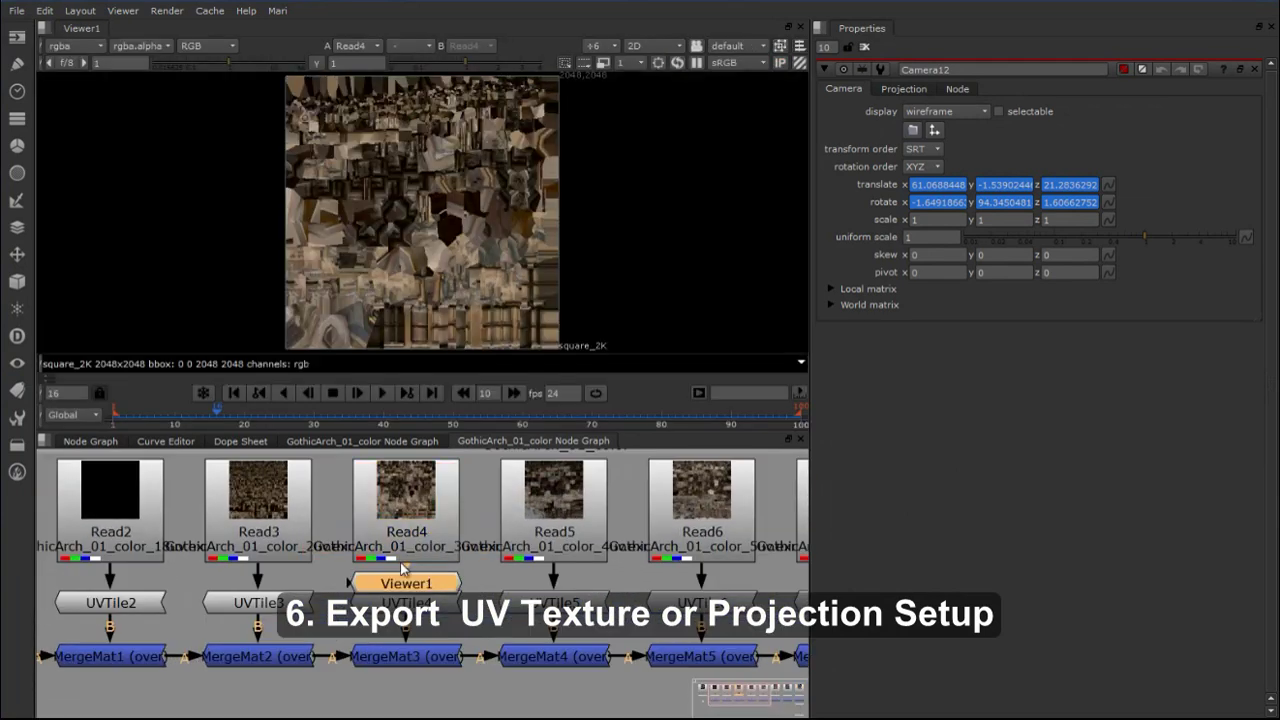
middle_drag(45, 530, 153, 535)
double_click(215, 617)
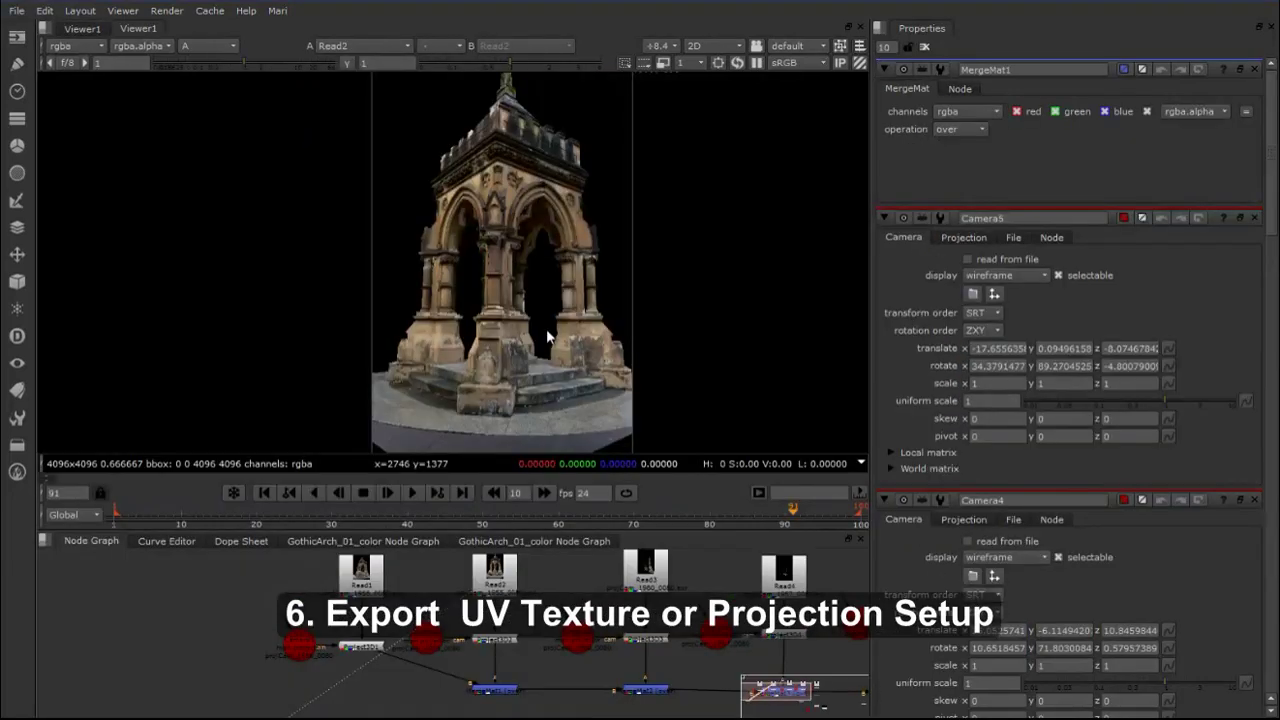
key(a)
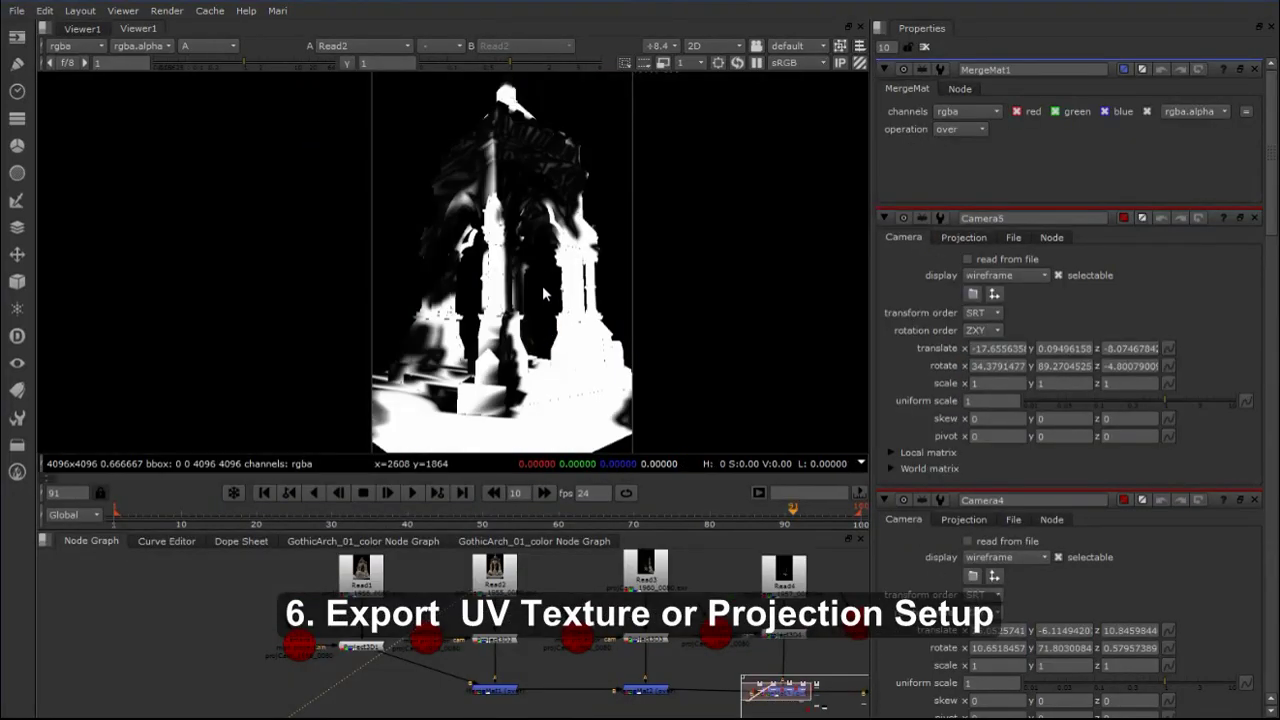
key(a)
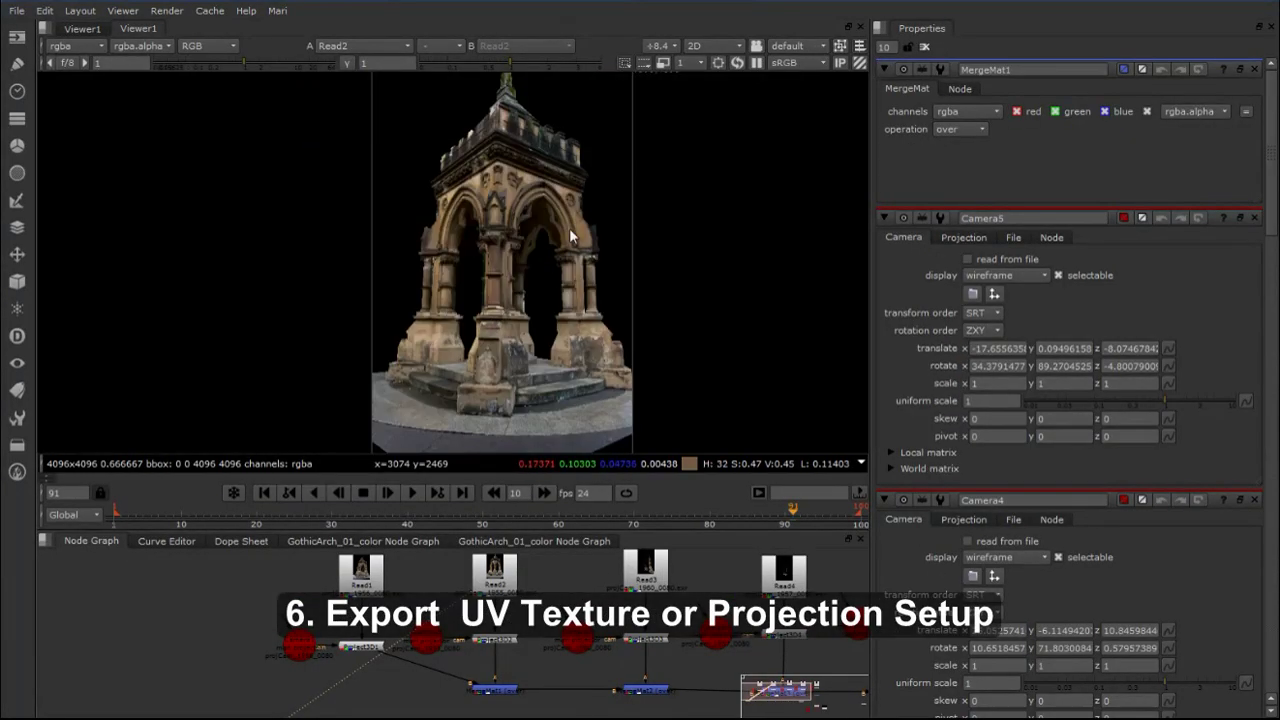
Step: Add a Premult node to the arch and view the ScanlineRender output
key(Tab)
text(premult)
key(Return)
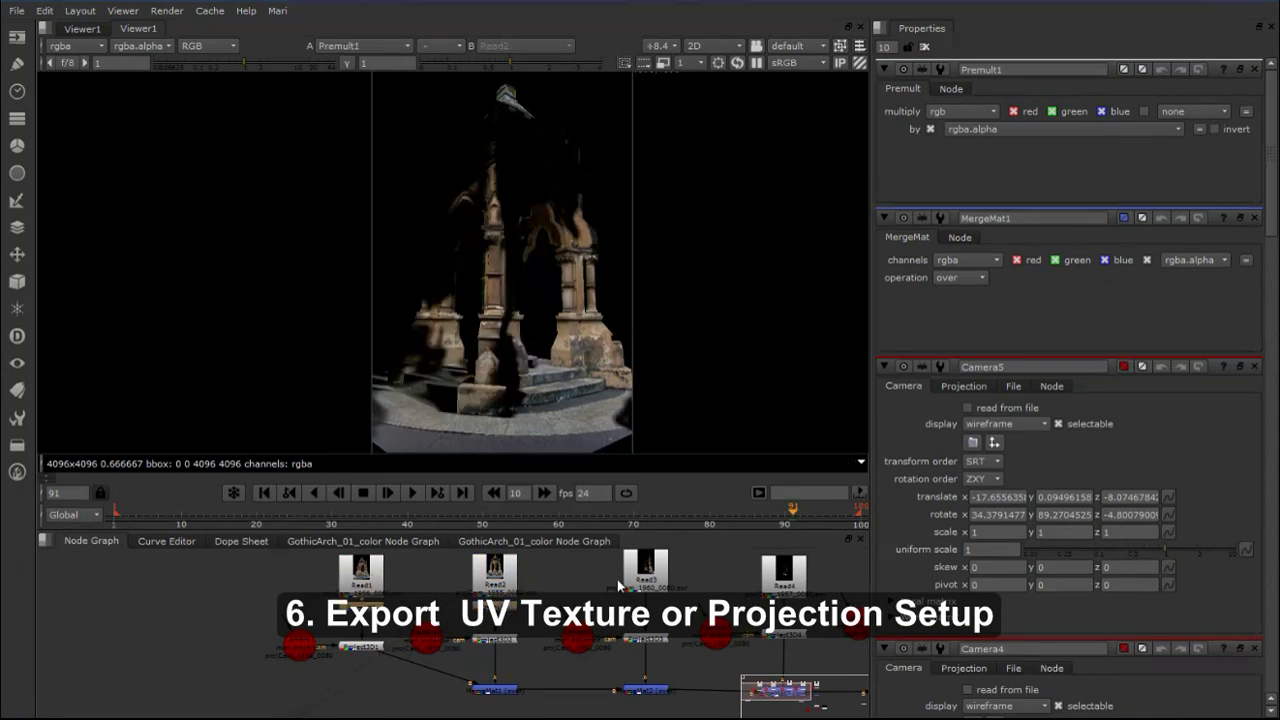
middle_drag(520, 660, 485, 660)
click(585, 667)
key(1)
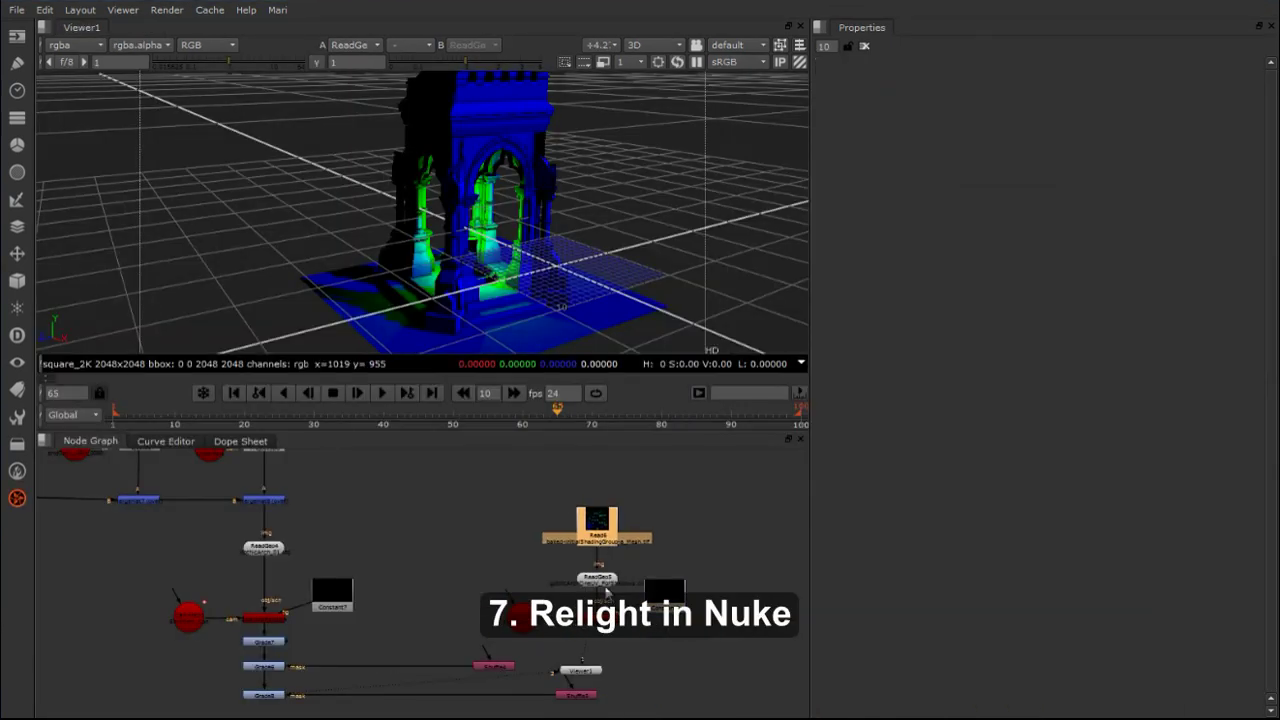
Step: Inspect the 2D render's red, blue and green channels one at a time
key(1)
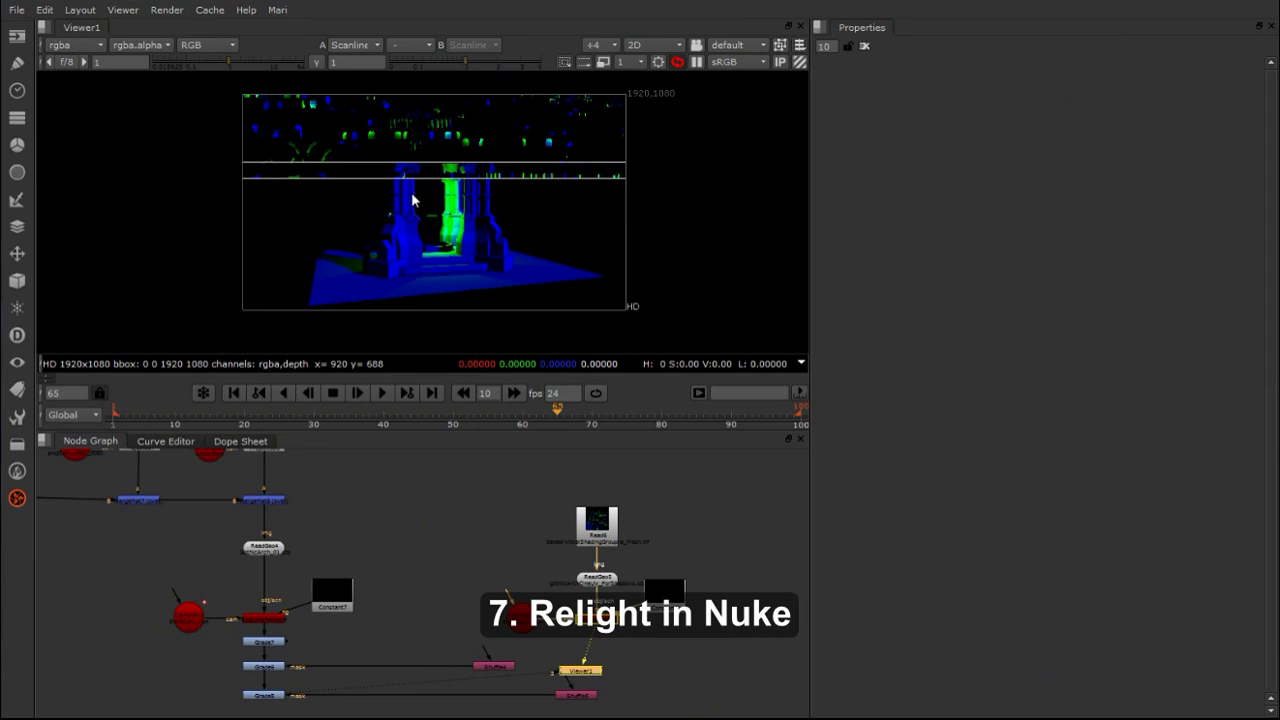
key(r)
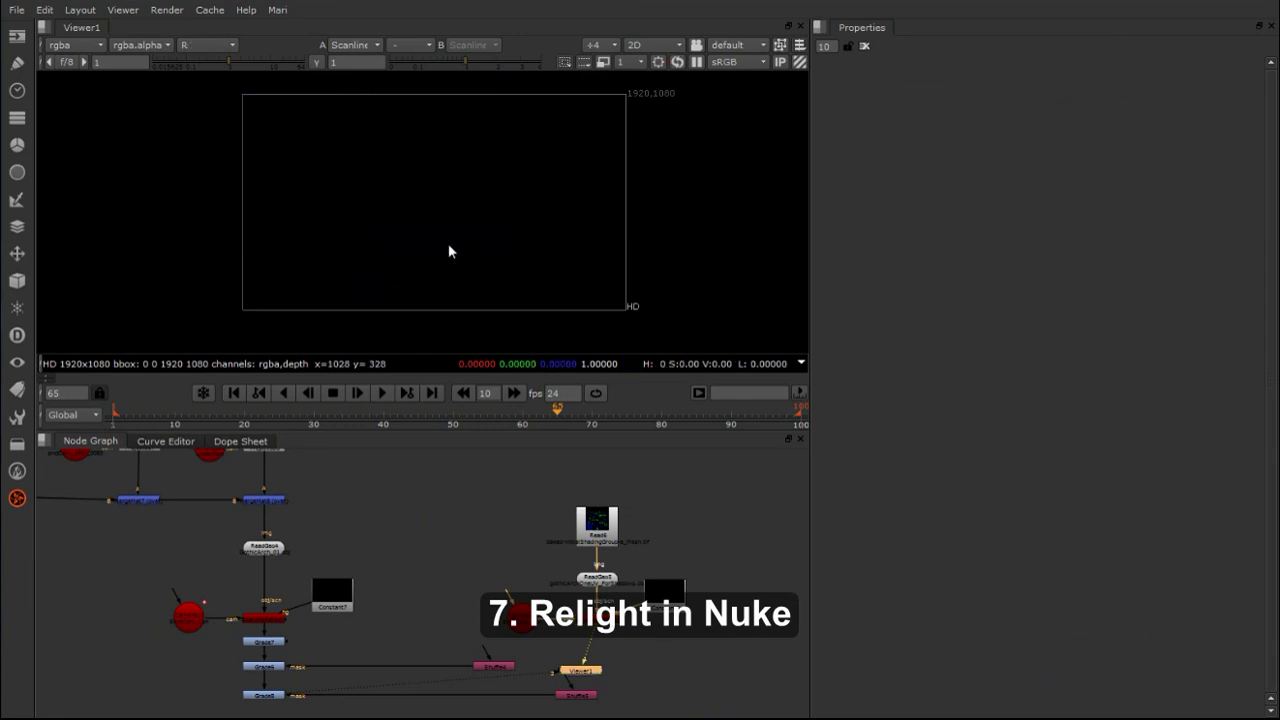
key(b)
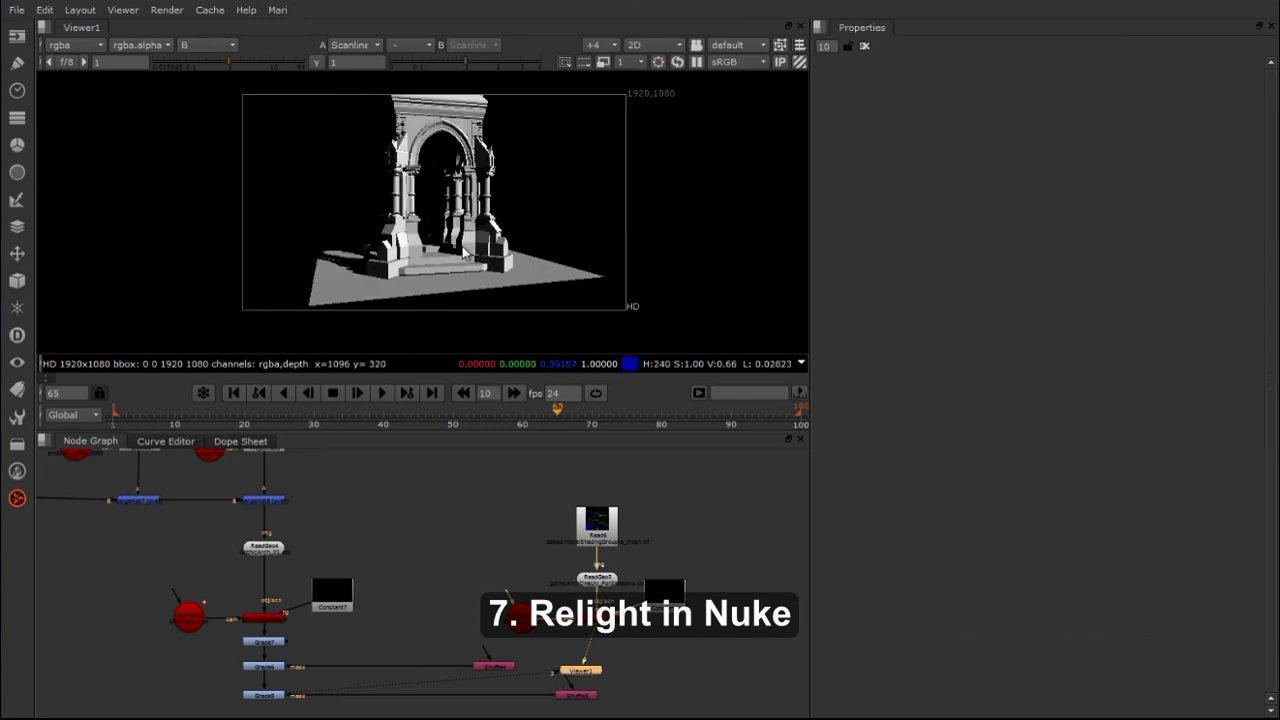
key(g)
Step: Route green into alpha in Shuffle4 and check the resulting alpha mask
middle_drag(551, 503, 551, 457)
scroll(545, 577, up, 2)
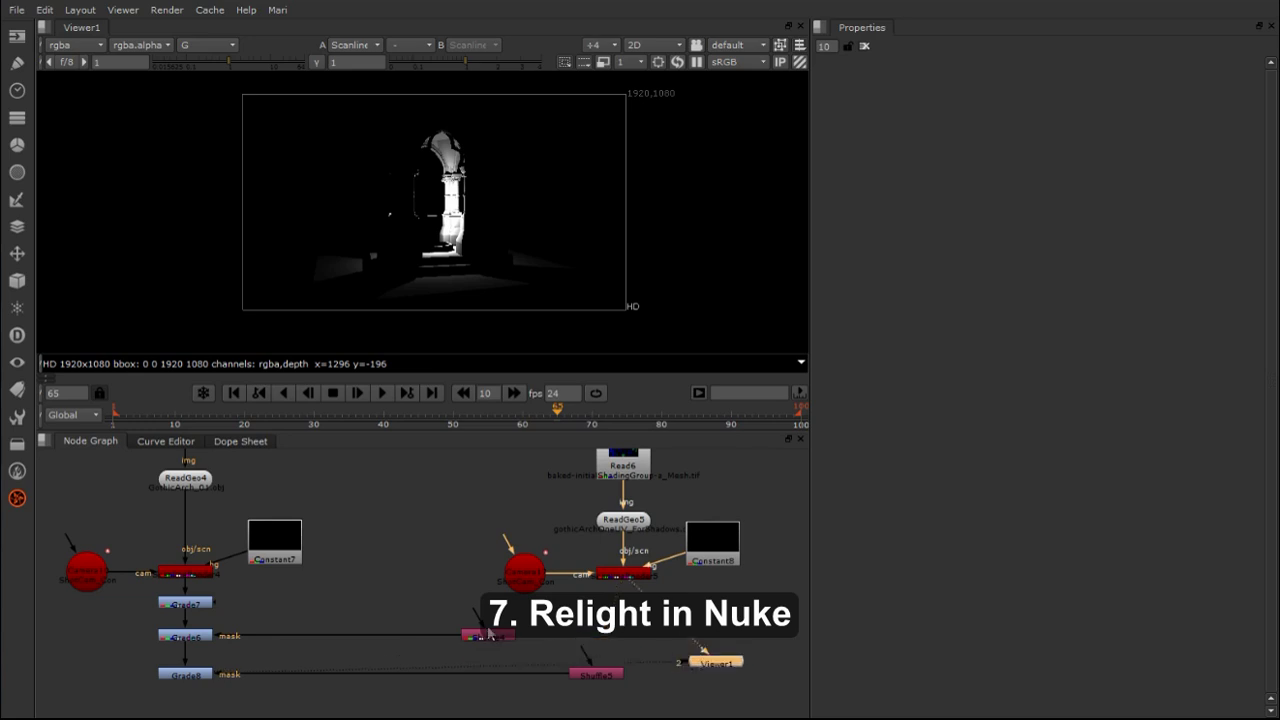
drag(489, 634, 531, 640)
click(555, 638)
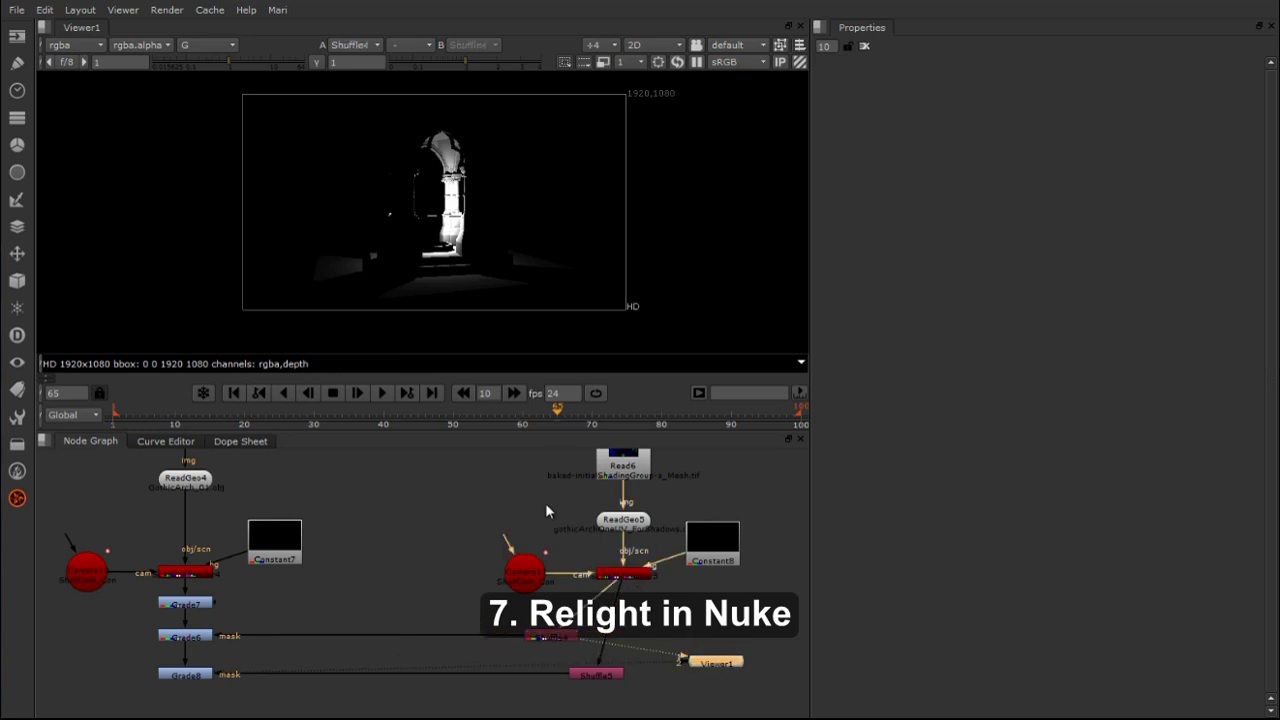
key(g)
double_click(551, 635)
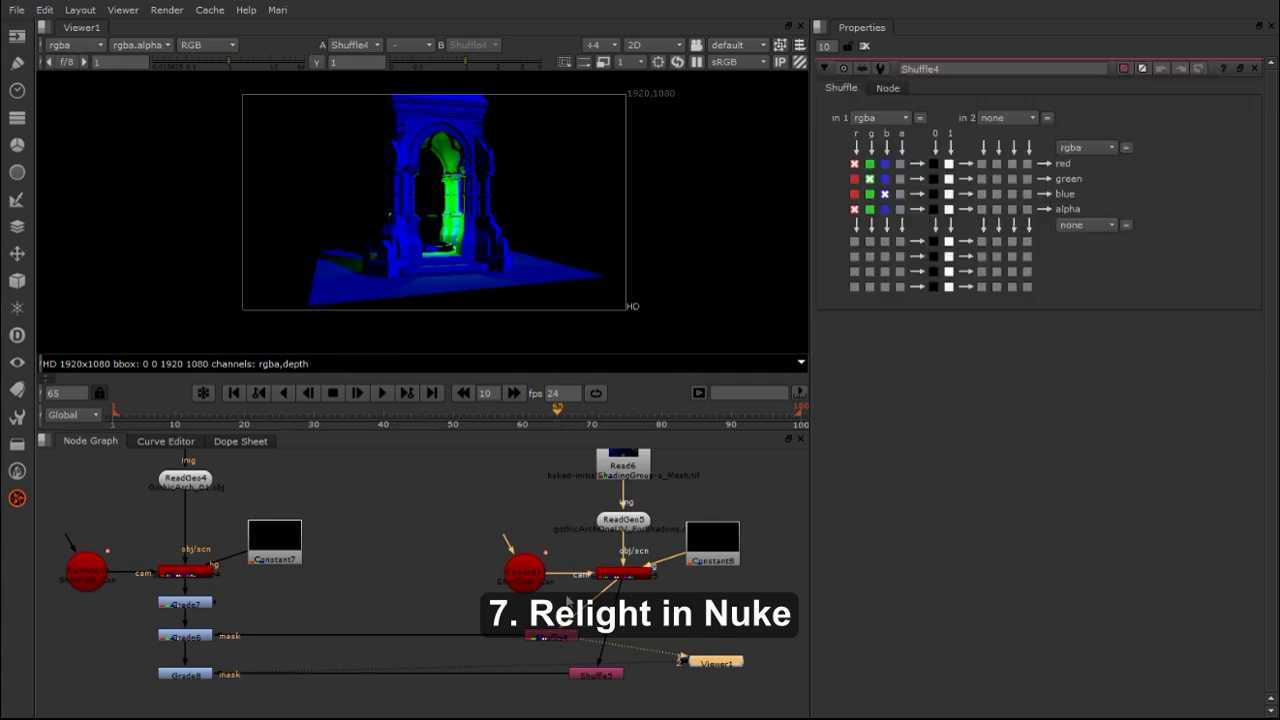
click(869, 211)
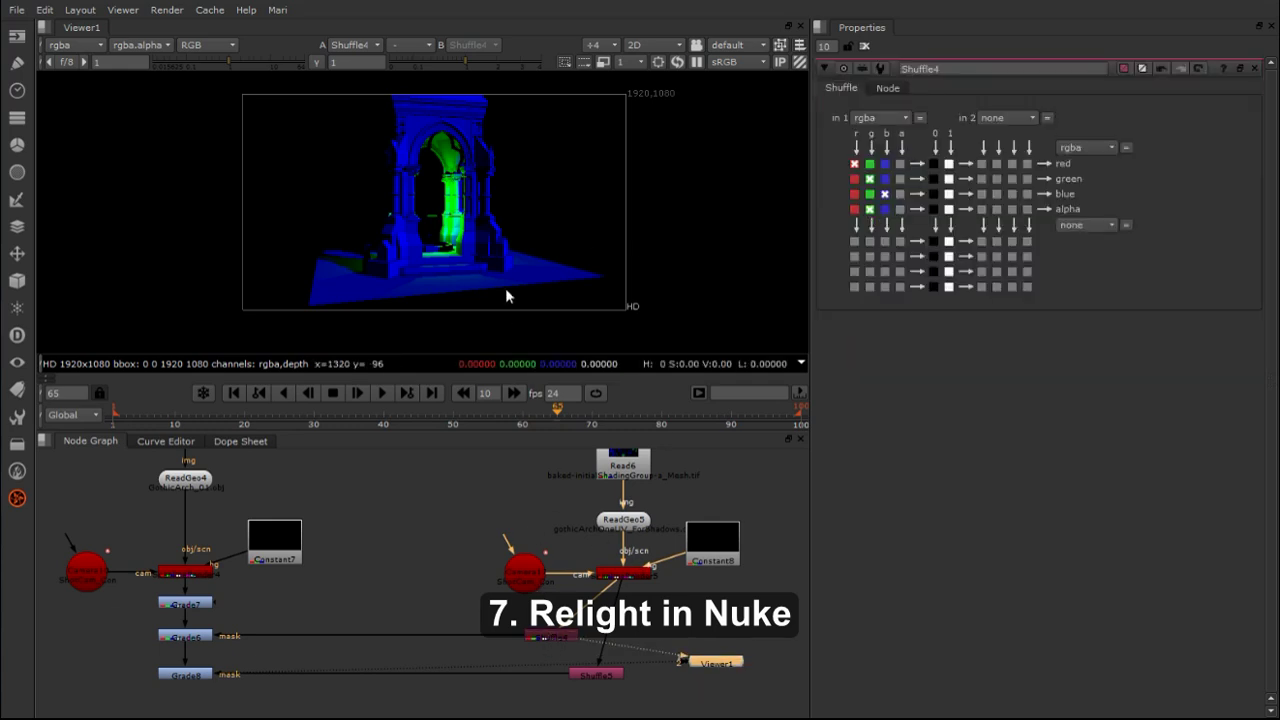
key(a)
key(a)
key(2)
key(a)
key(a)
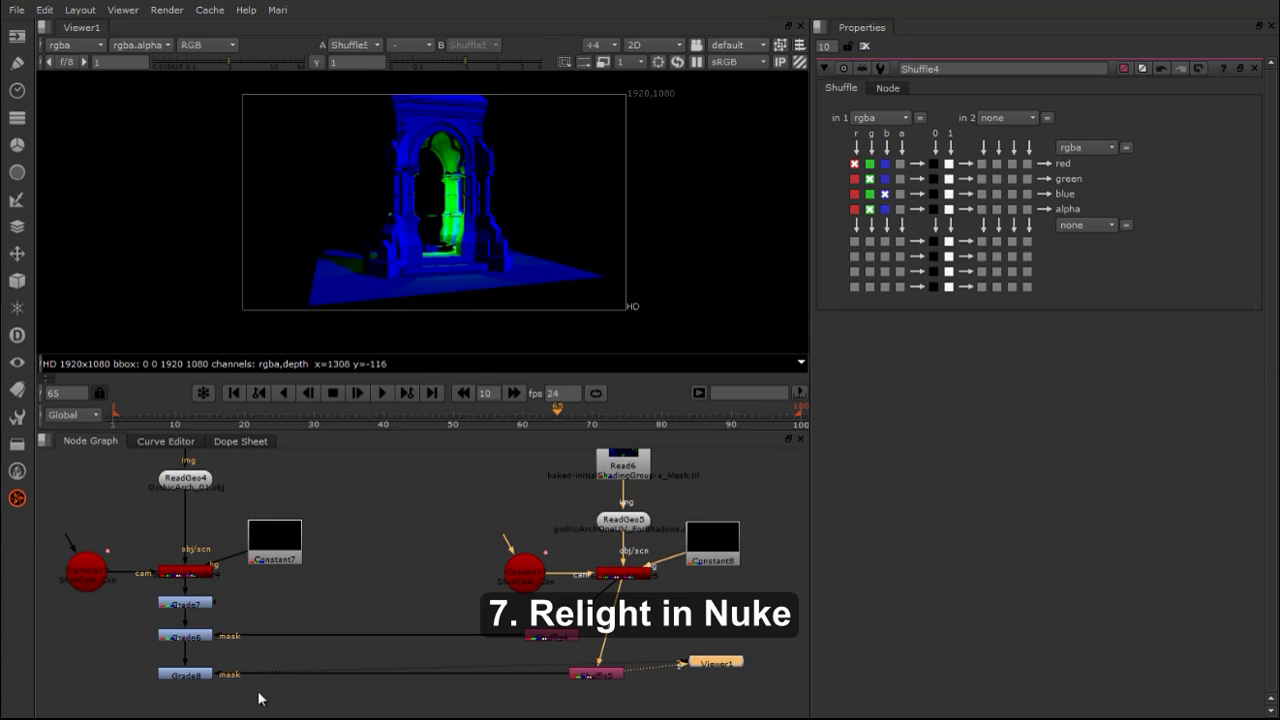
Step: View the graded result of the Grade8 node
middle_drag(257, 690, 439, 678)
click(380, 665)
key(1)
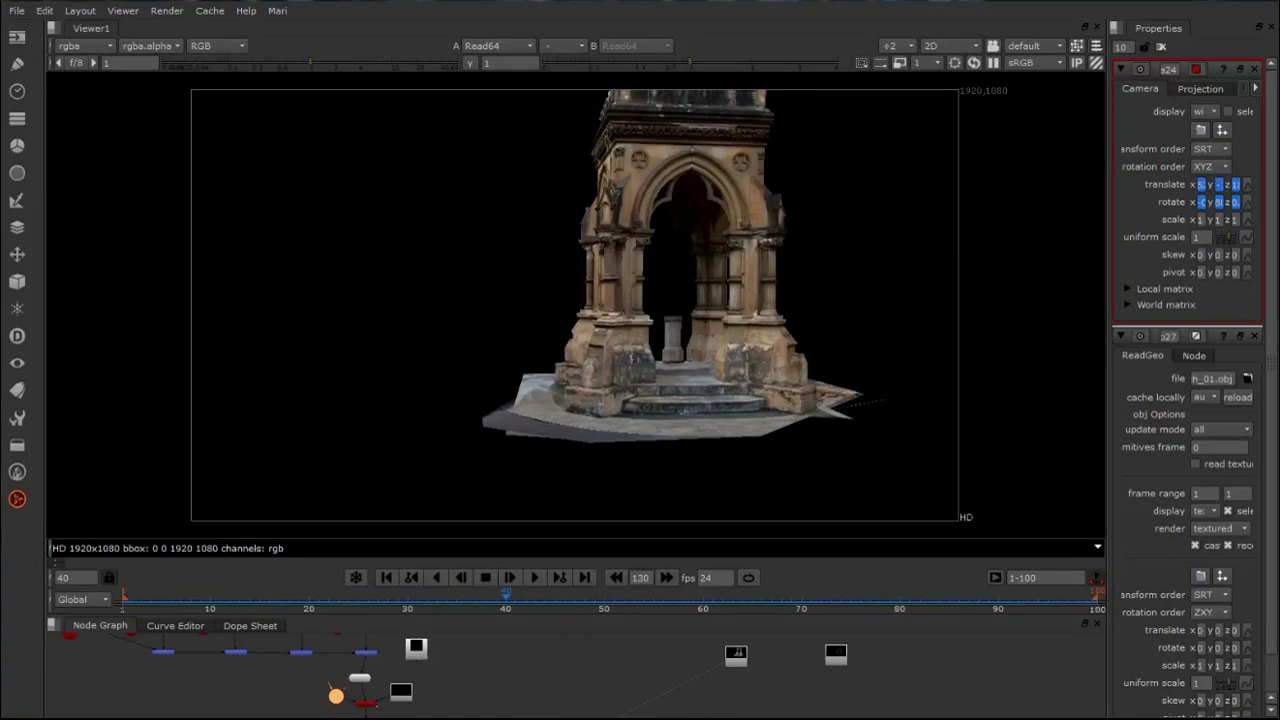
Step: Play the camera animation forward, stop at frame 80, and toggle the viewer to 3D
click(531, 576)
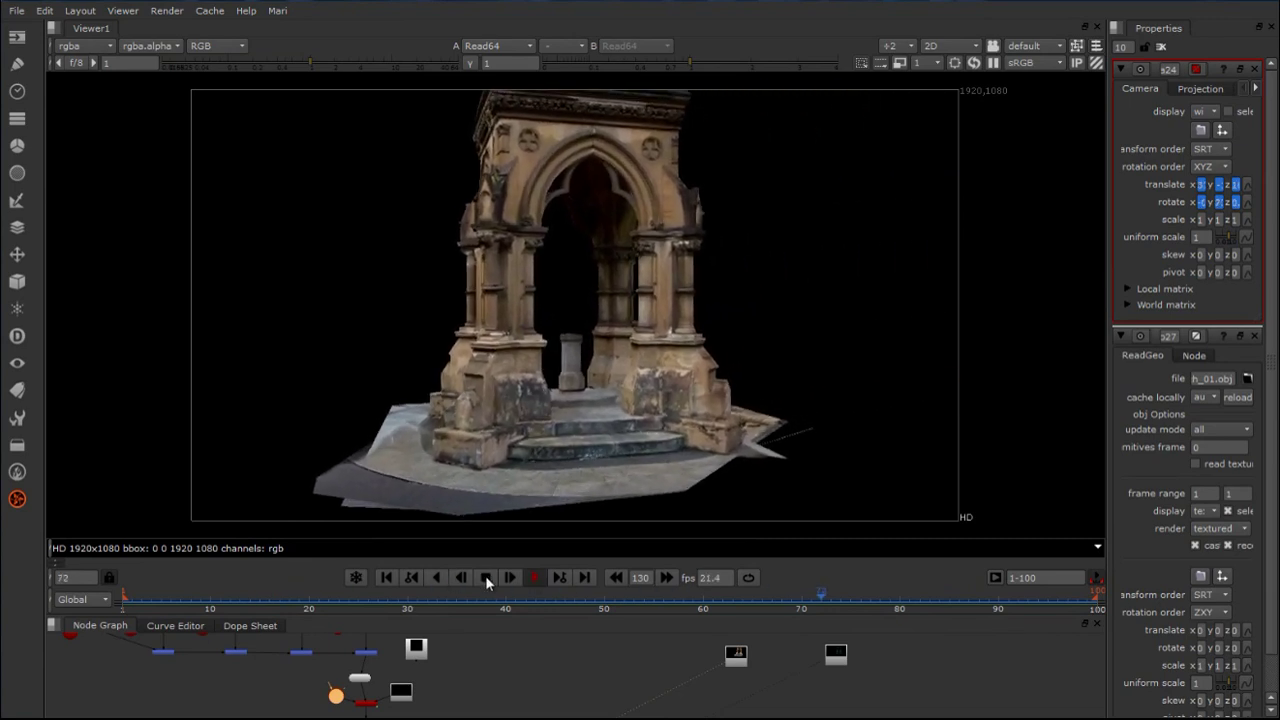
click(485, 577)
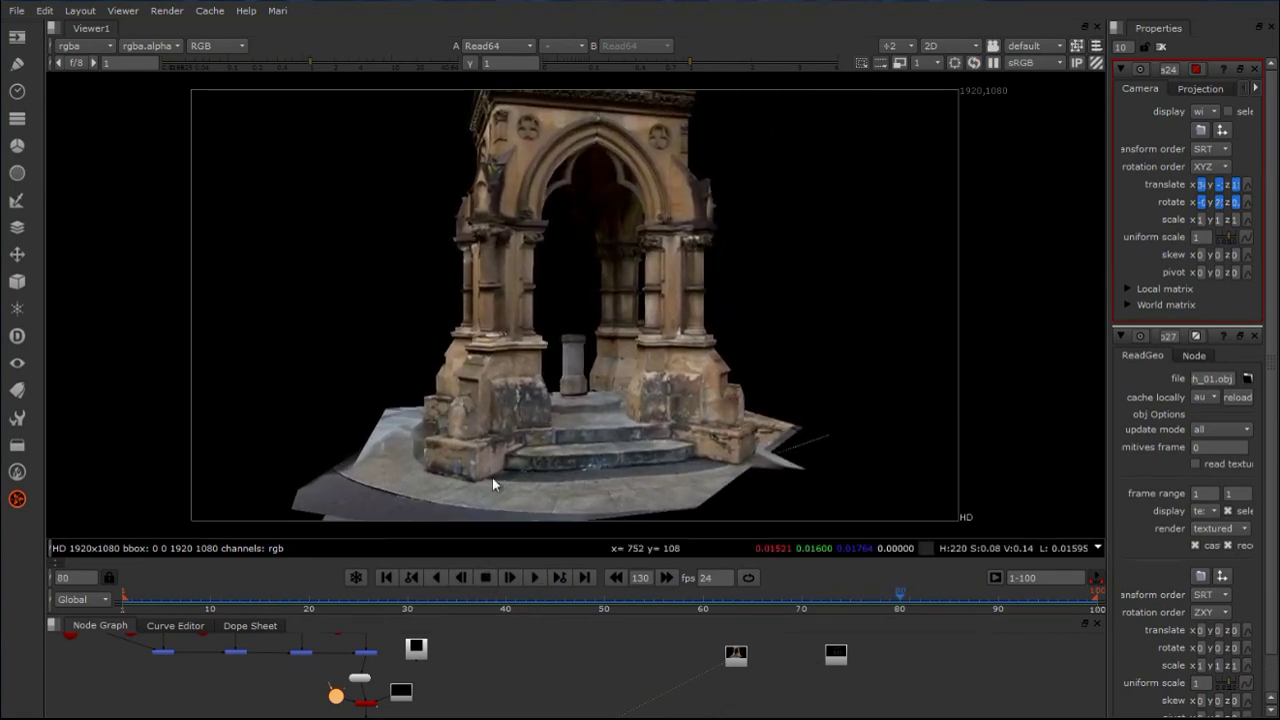
key(Tab)
Step: Connect the arch geometry to the white Read image and view its textures among the projection cameras in 3D
click(360, 678)
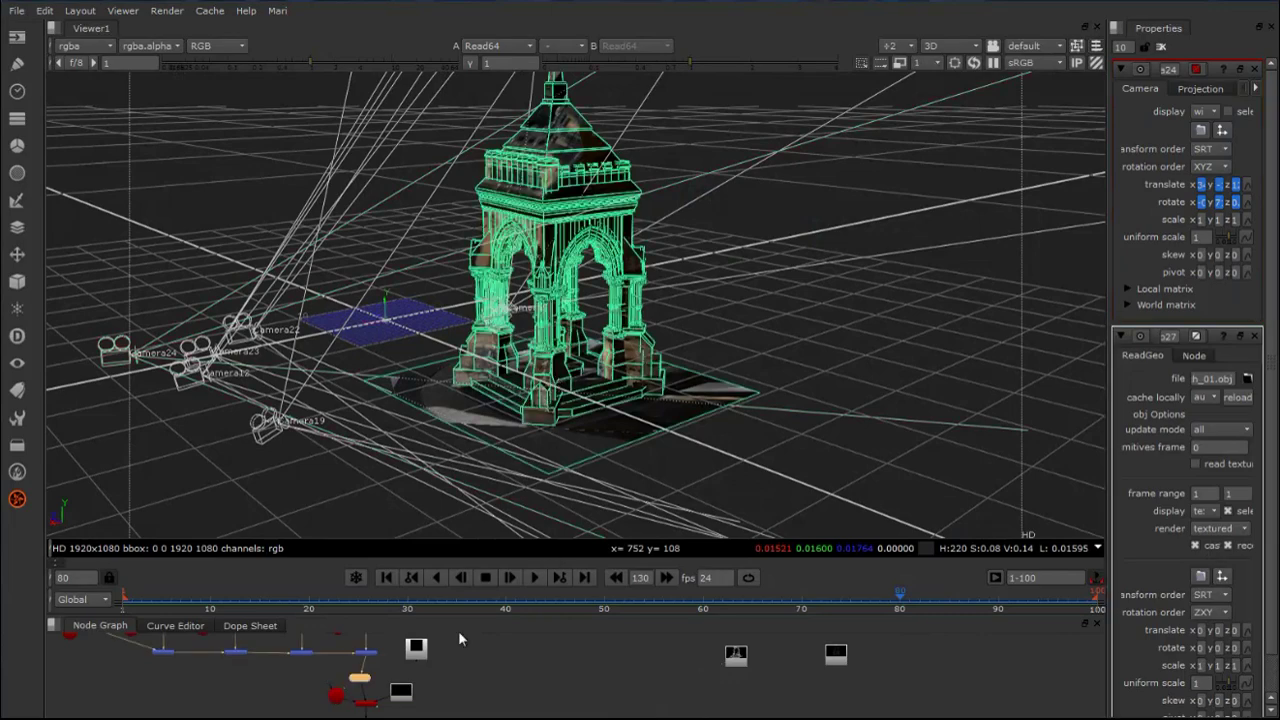
drag(361, 666, 416, 649)
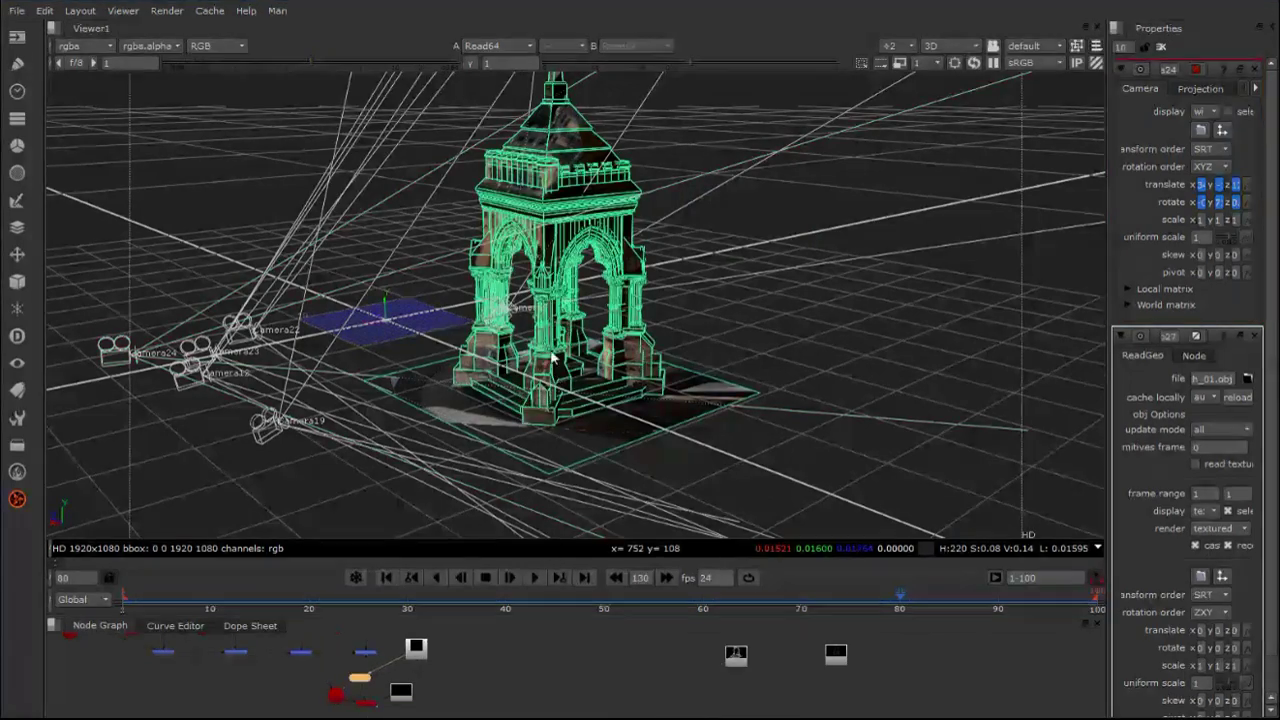
mouse_move(553, 358)
alt+right_down()
mouse_move(757, 325)
mouse_move(560, 356)
mouse_move(636, 366)
mouse_move(556, 396)
mouse_move(548, 418)
alt+right_up()
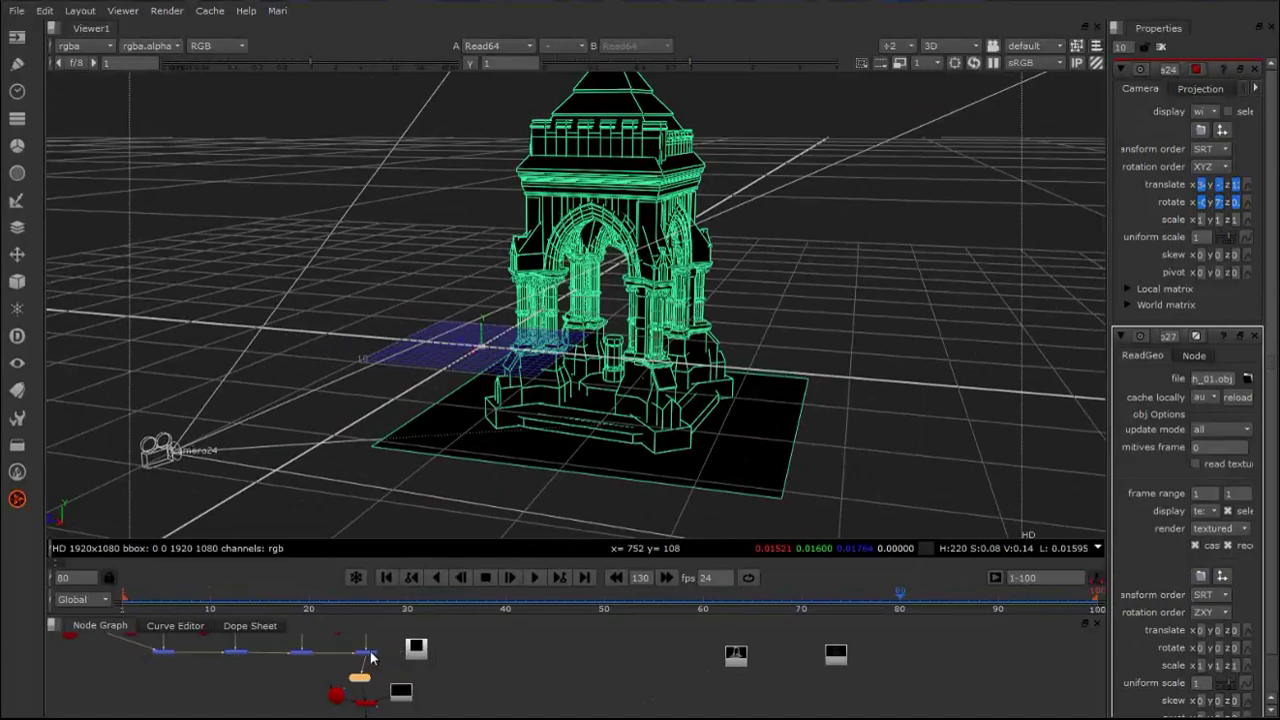
alt+right_drag(538, 407, 729, 337)
click(737, 277)
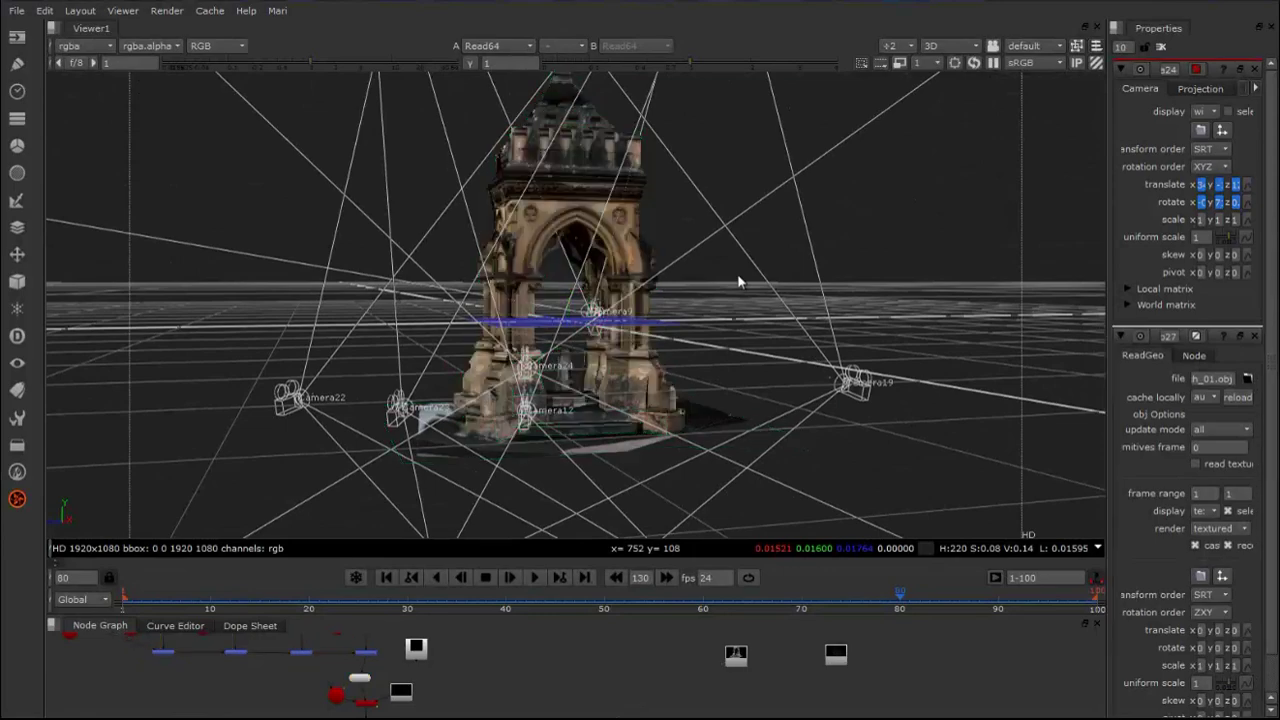
alt+right_drag(737, 277, 706, 320)
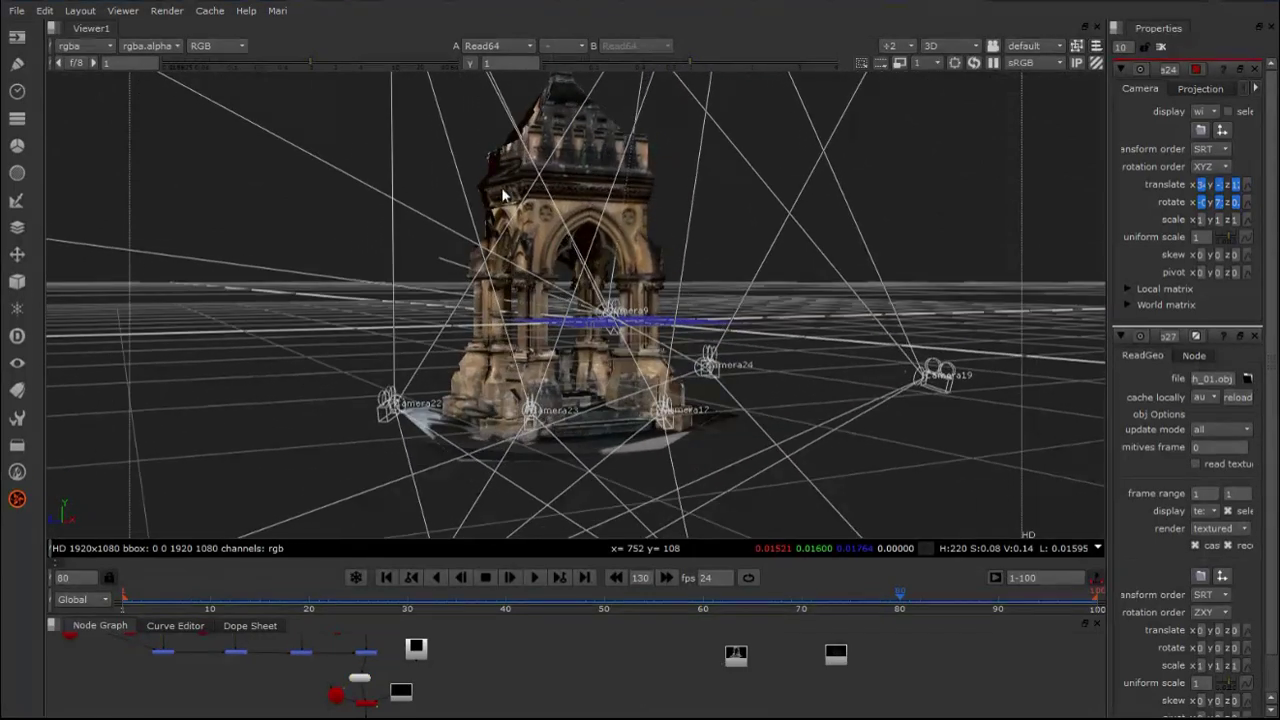
Step: Inspect the textured tower from every side and above, then play back and forth to watch Camera24
mouse_move(605, 343)
alt+right_down()
mouse_move(590, 345)
mouse_move(625, 350)
mouse_move(612, 350)
alt+right_up()
alt+right_drag(560, 314, 297, 376)
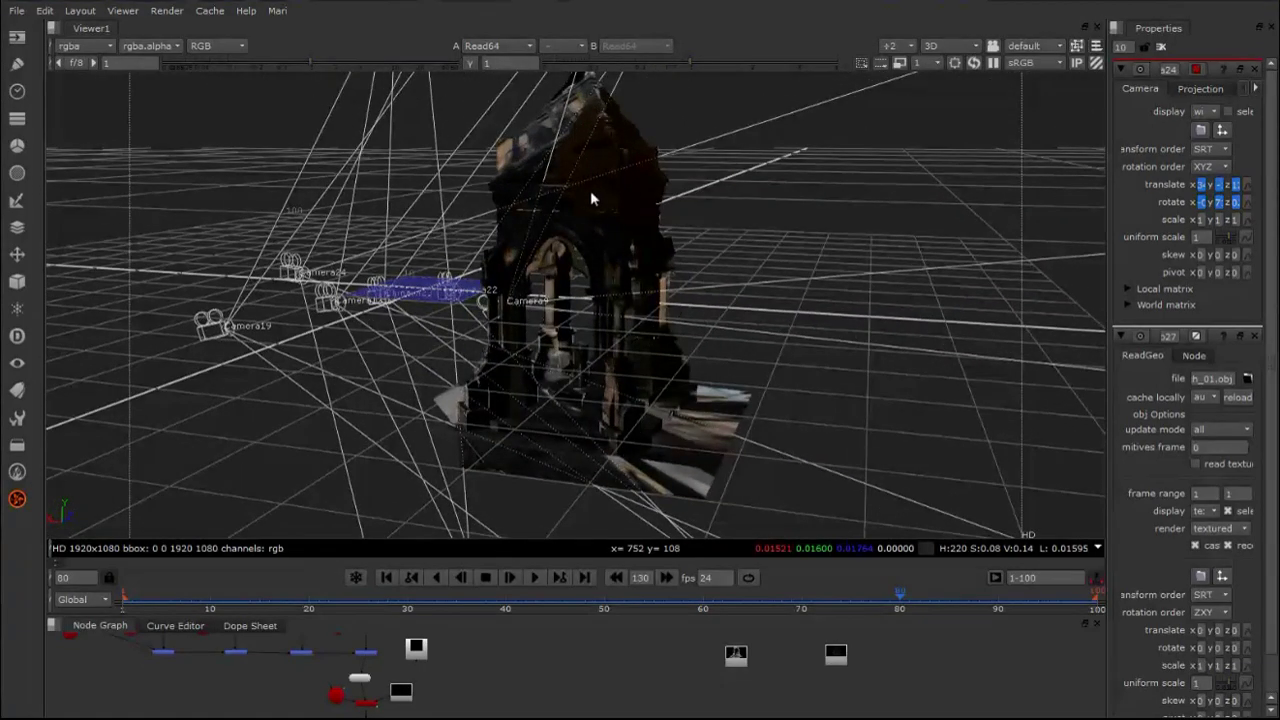
alt+right_drag(514, 426, 673, 418)
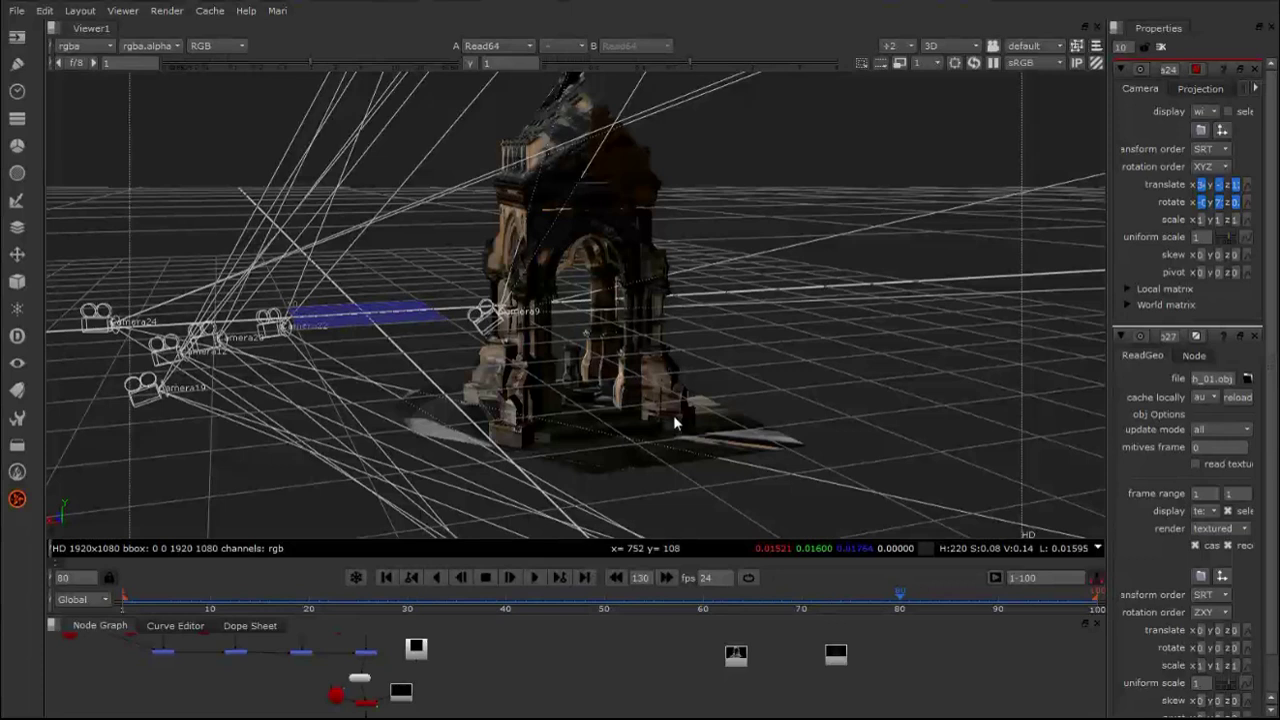
ctrl+drag(552, 375, 501, 360)
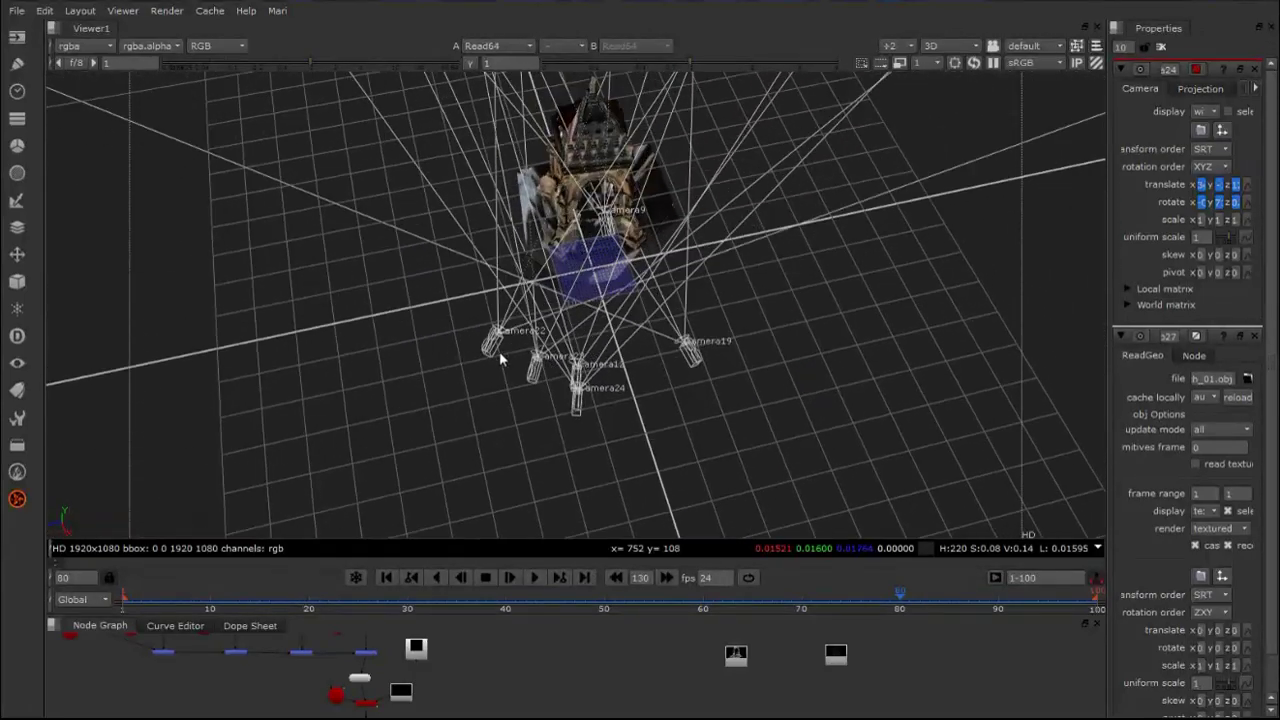
click(436, 577)
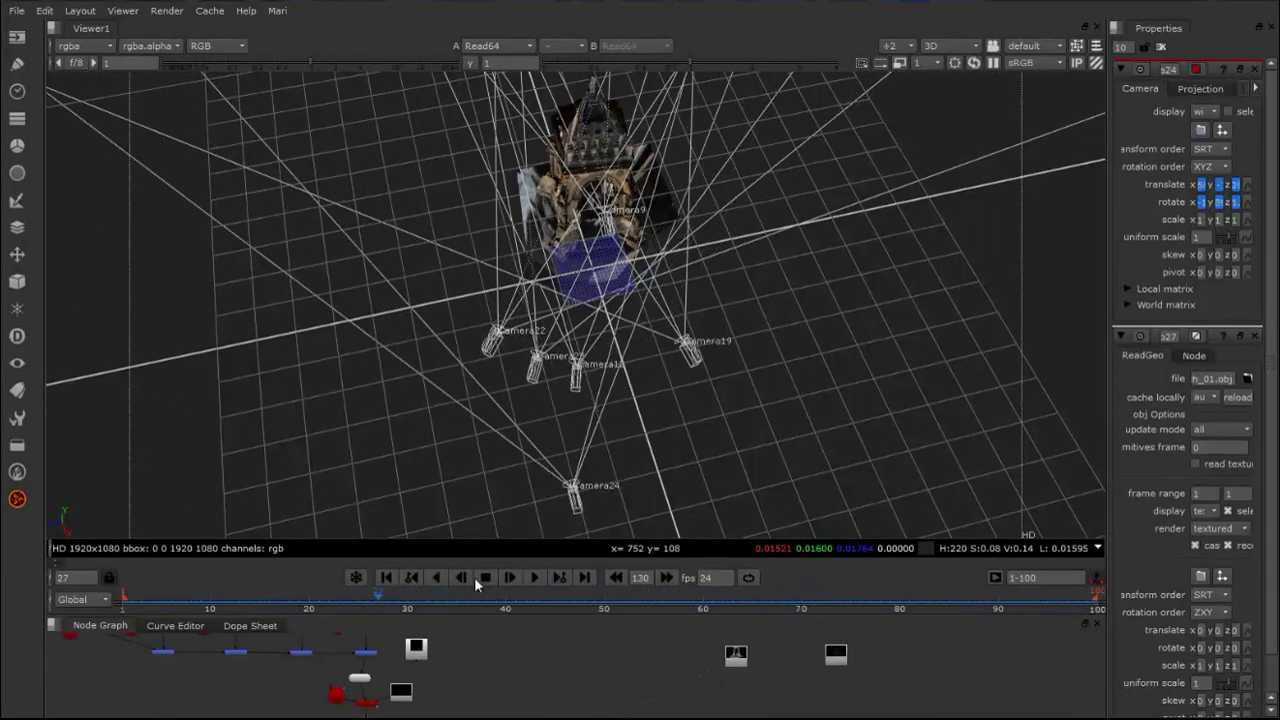
click(509, 577)
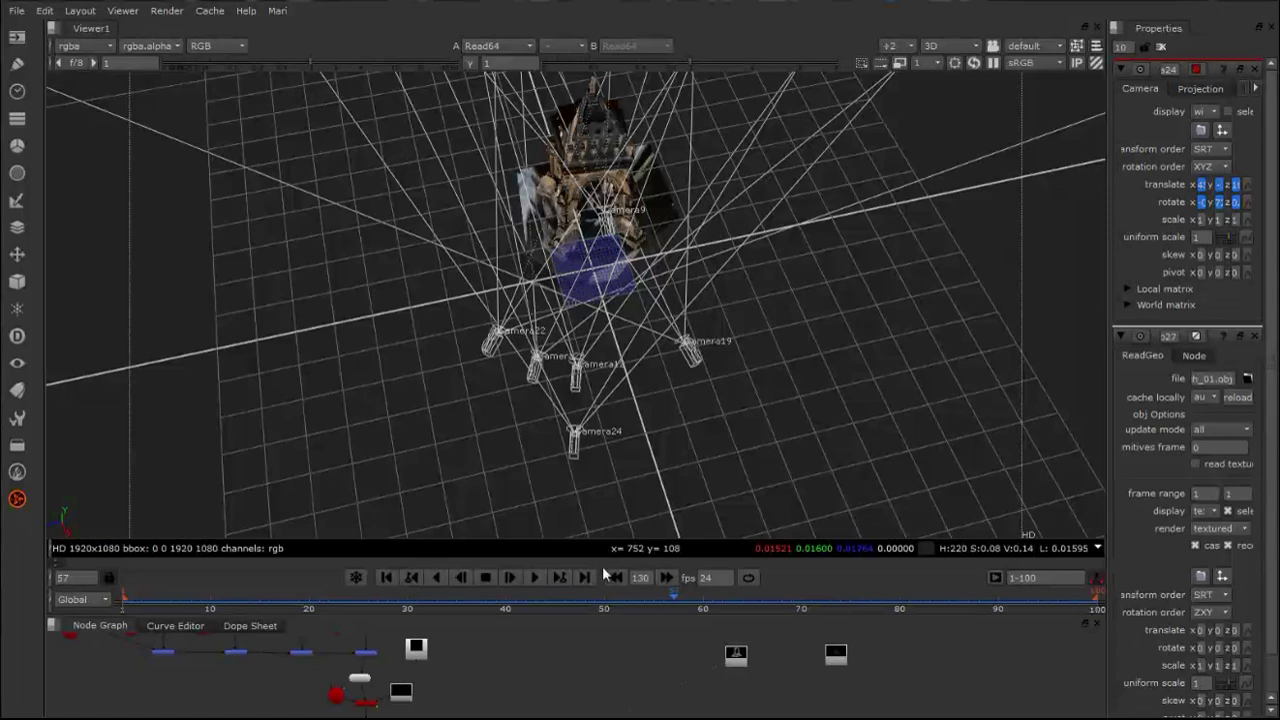
Step: Step back to frame 54 and maximize the Node Graph to show the full GothicArch setup
drag(673, 600, 602, 622)
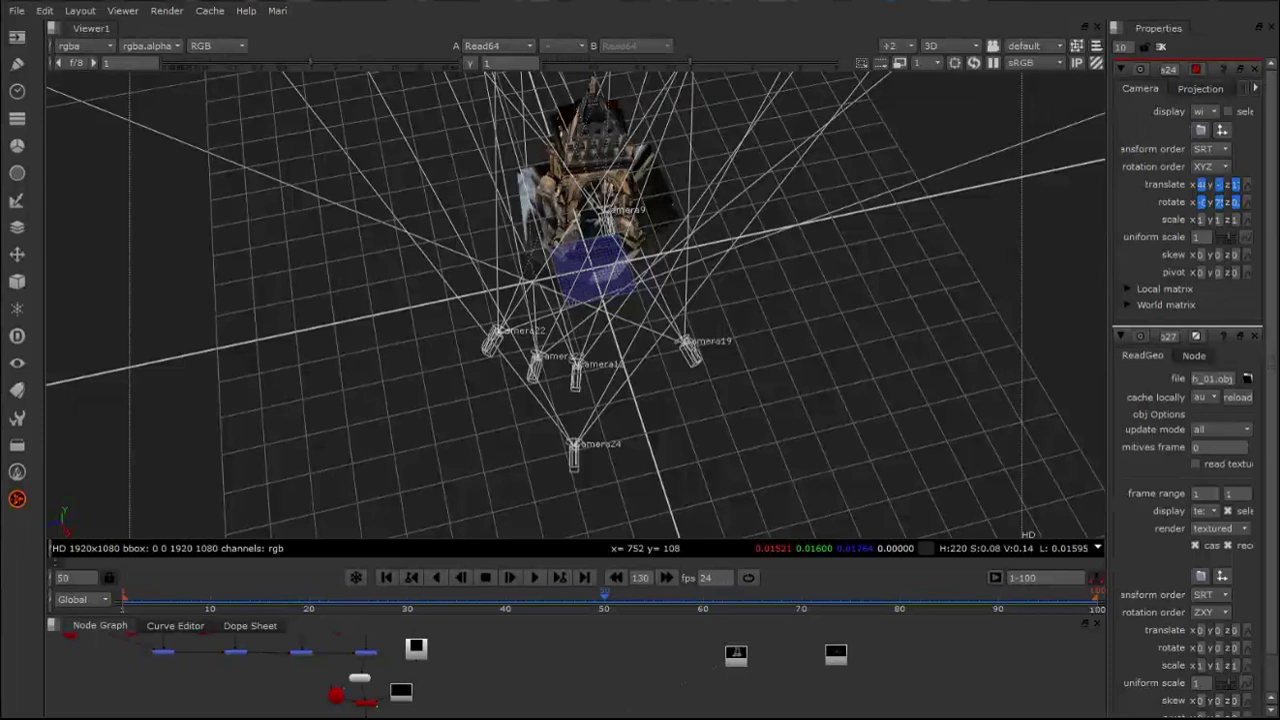
key(space)
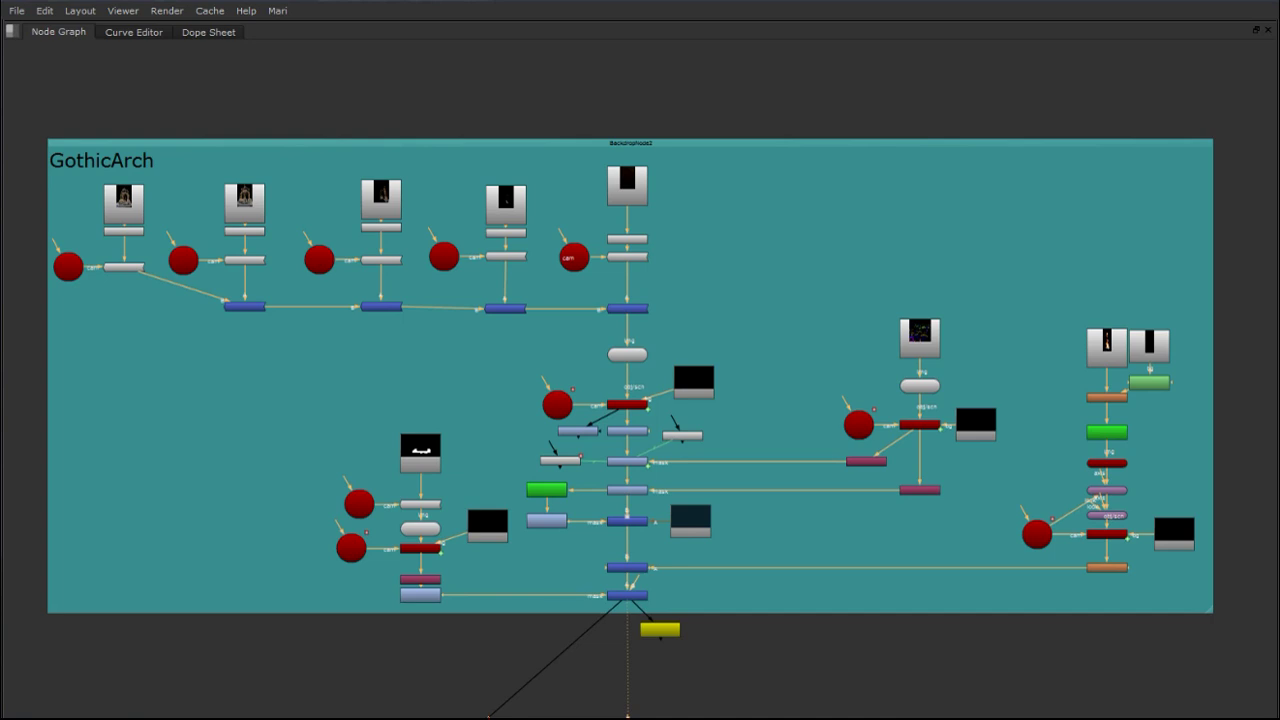
Step: Select the red camera node, restore the normal panel layout, and pan to the grading nodes
click(628, 714)
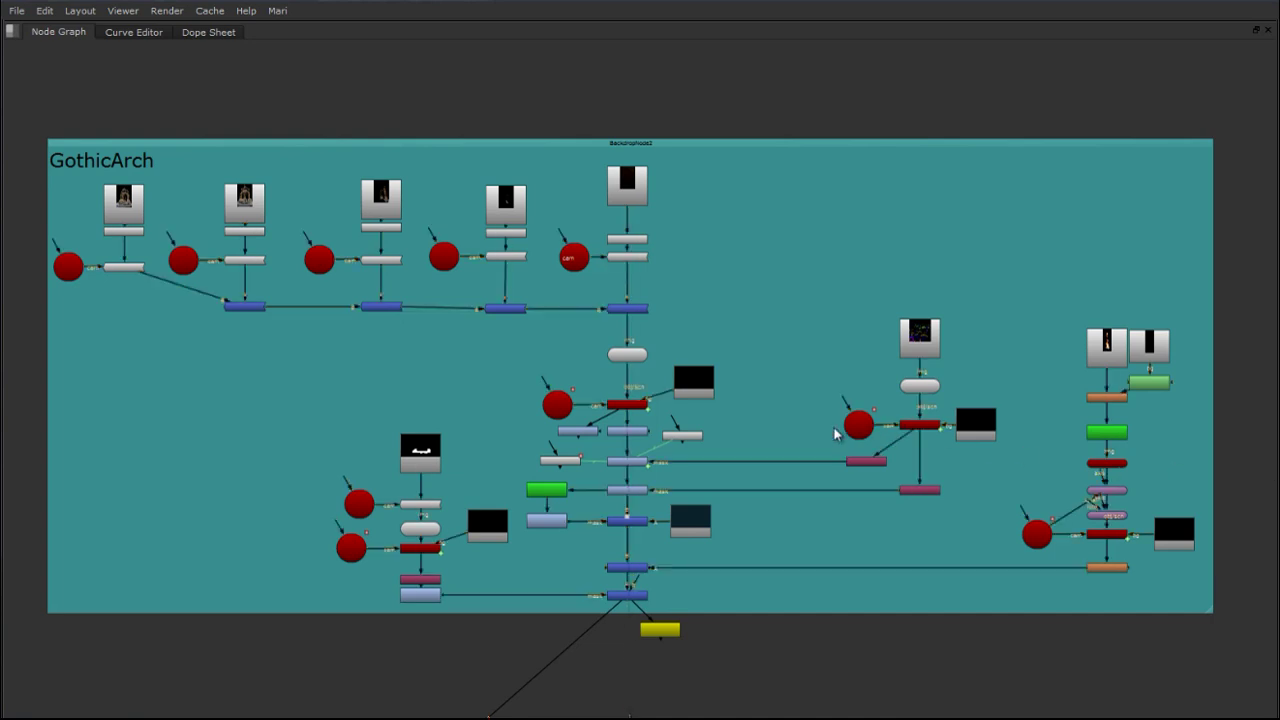
click(627, 405)
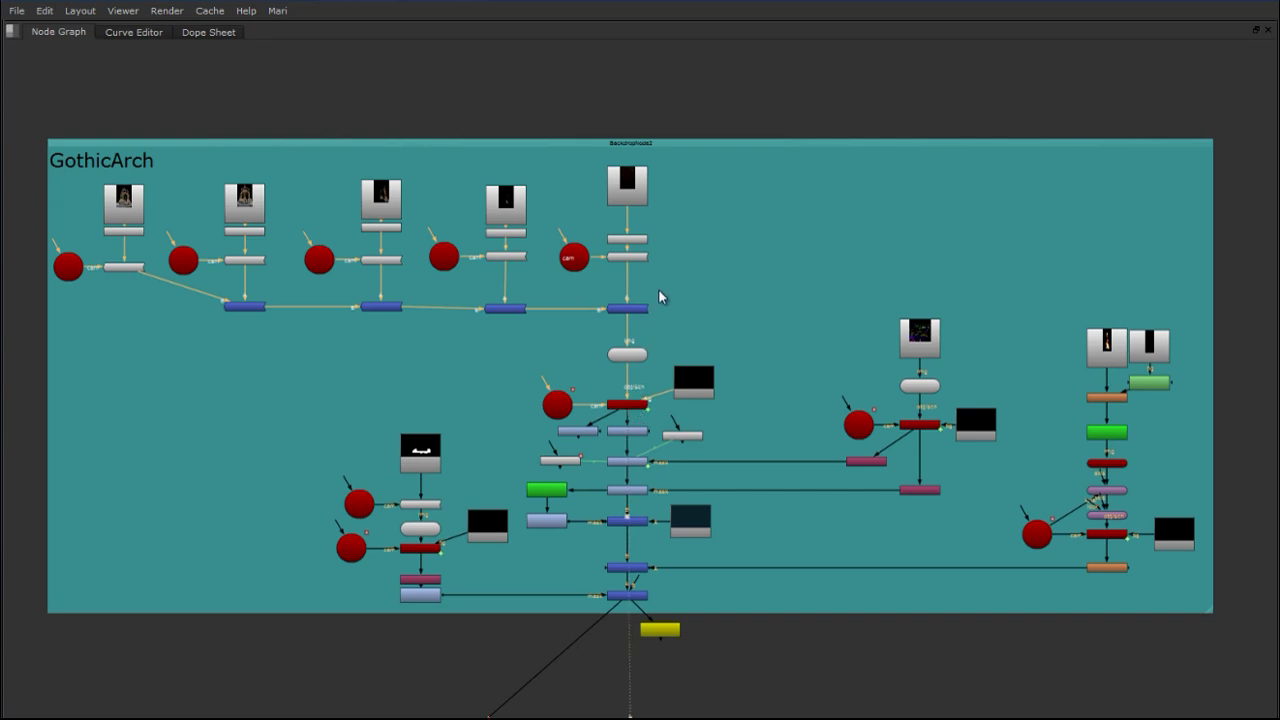
key(space)
middle_drag(617, 580, 560, 600)
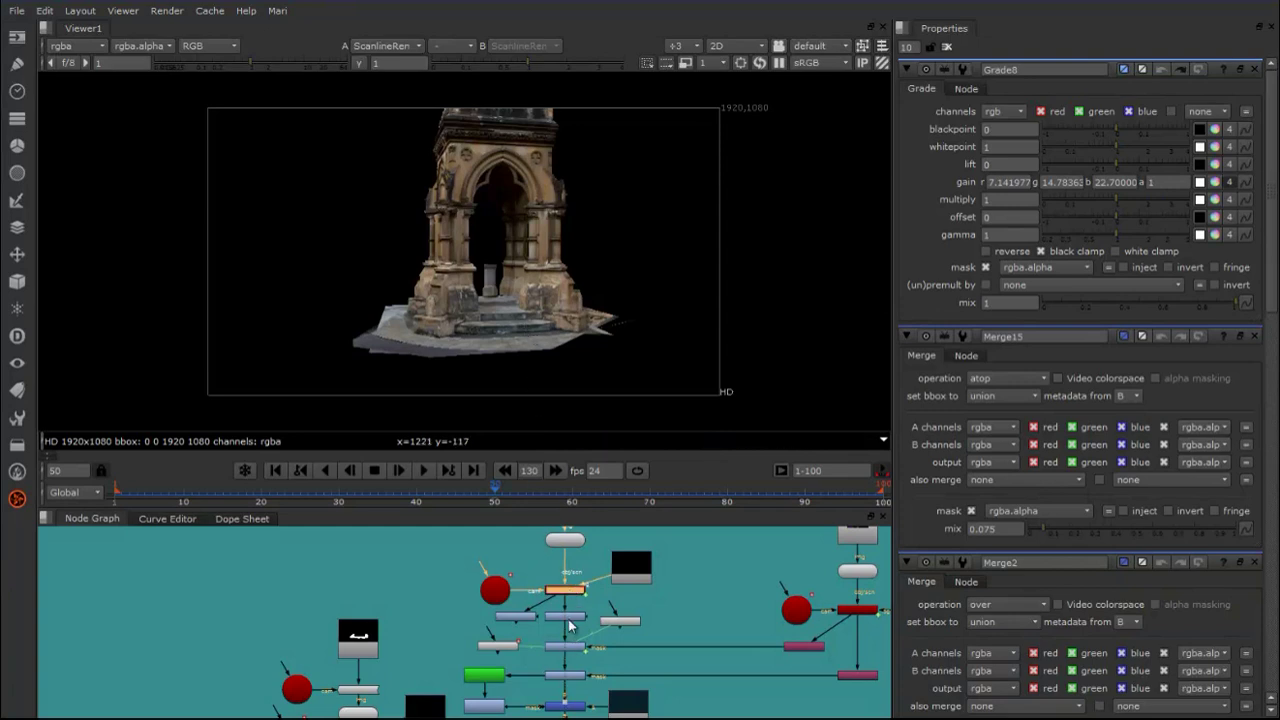
Step: View the Grade22 output, then select the Grade8 node in the node graph
key(1)
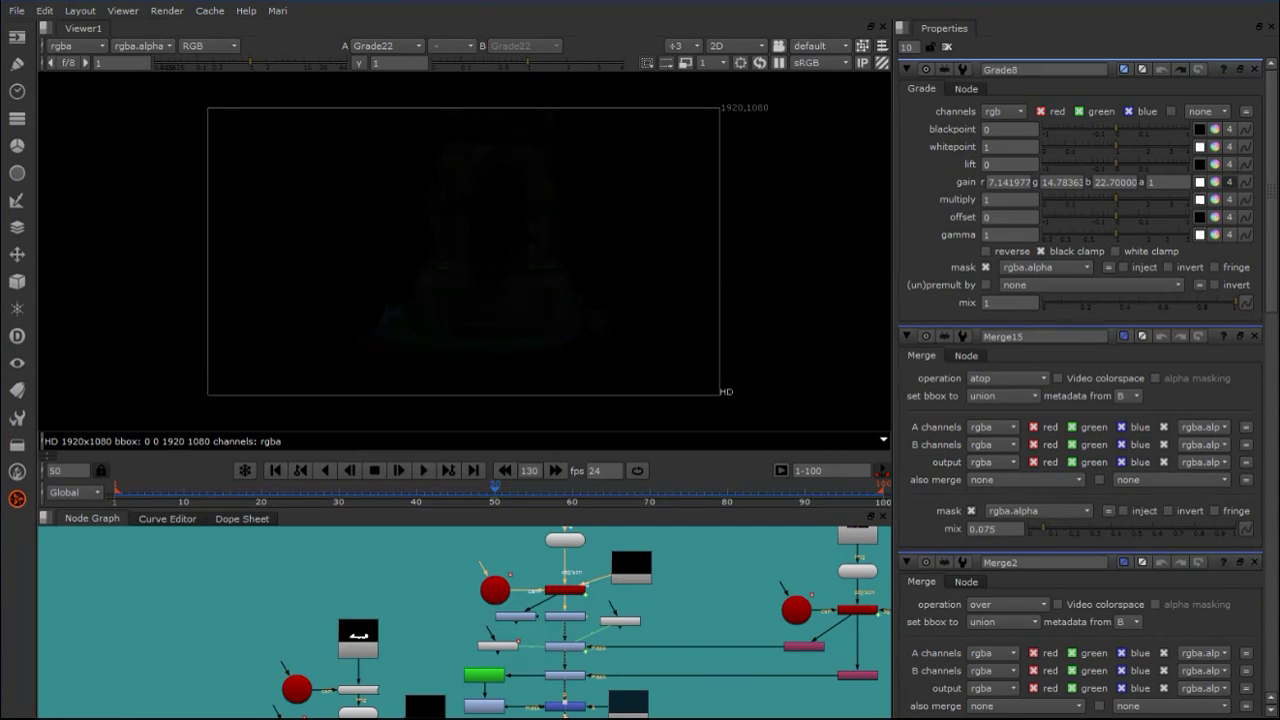
click(560, 650)
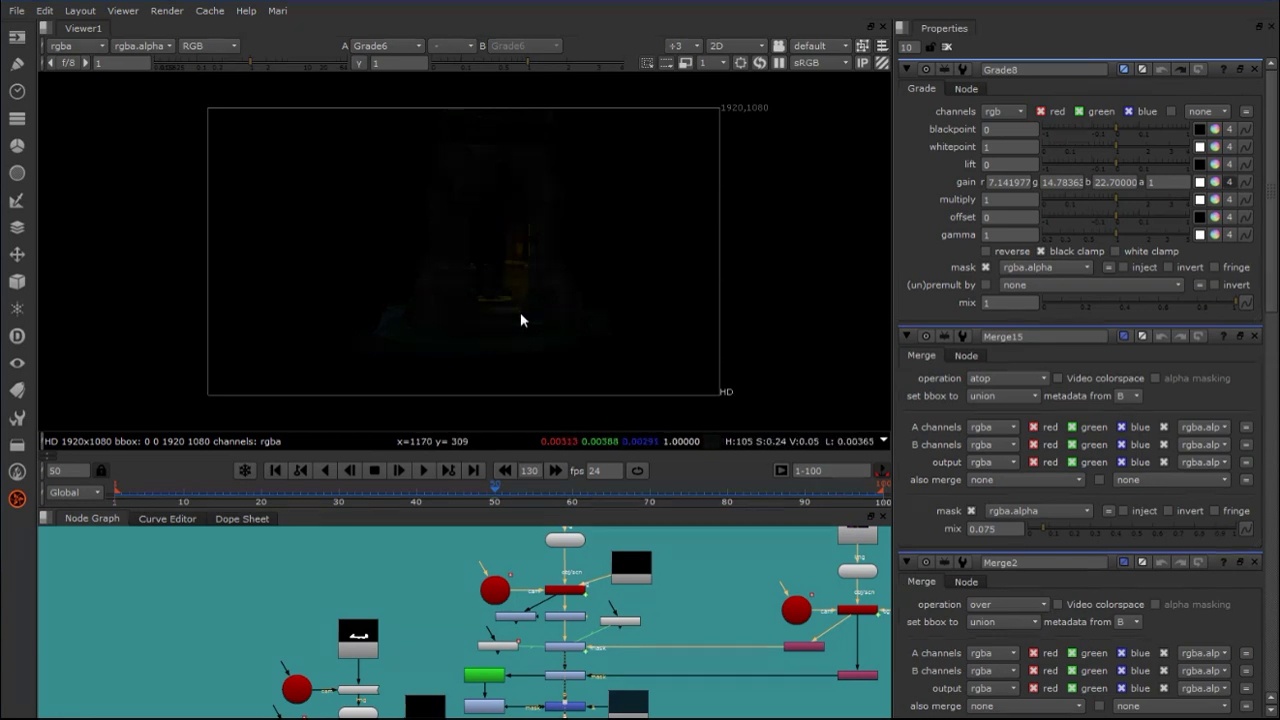
click(566, 678)
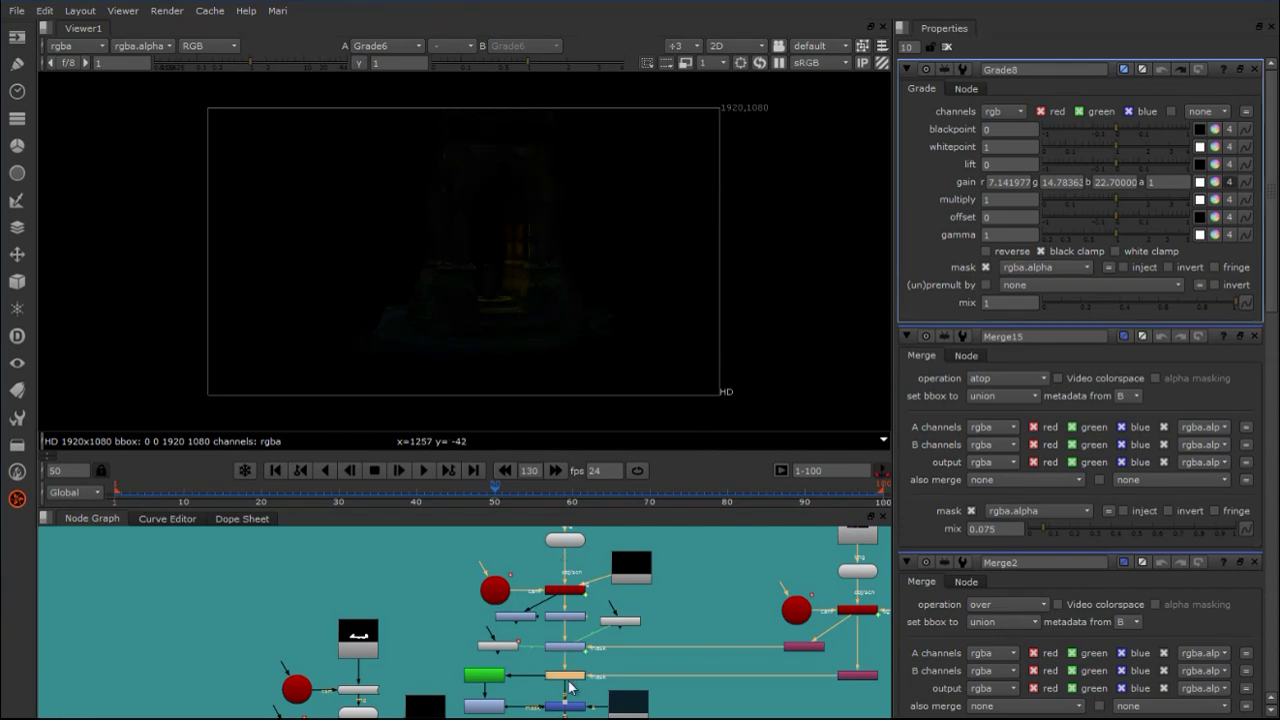
click(570, 686)
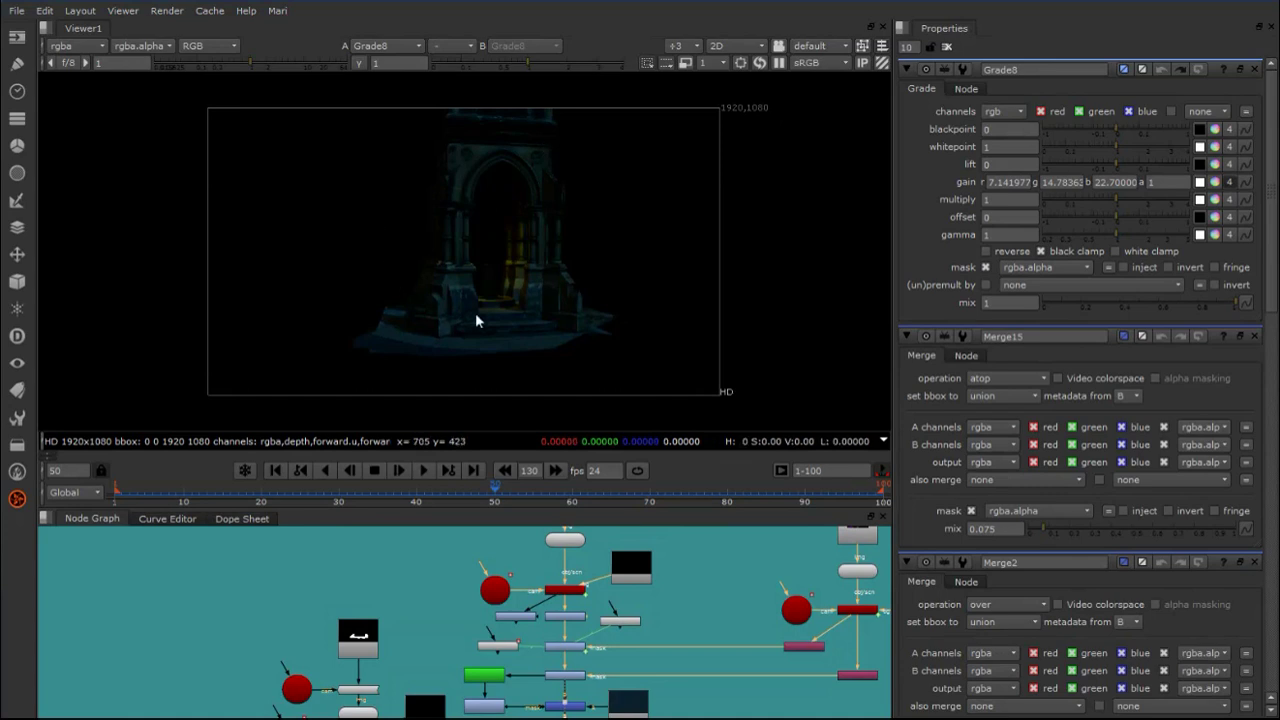
click(568, 676)
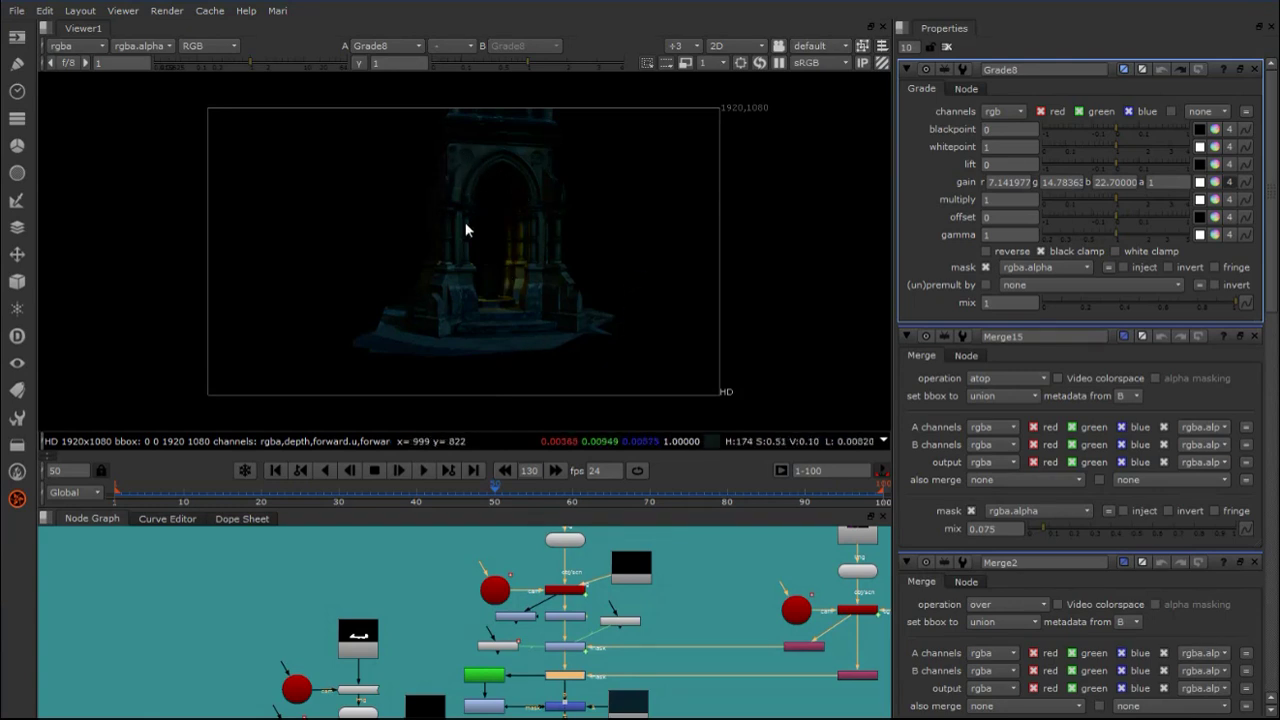
Step: Set Grade8's gain to 8.52 / 15.73 / 22.7 using the colour wheel picker
click(1215, 182)
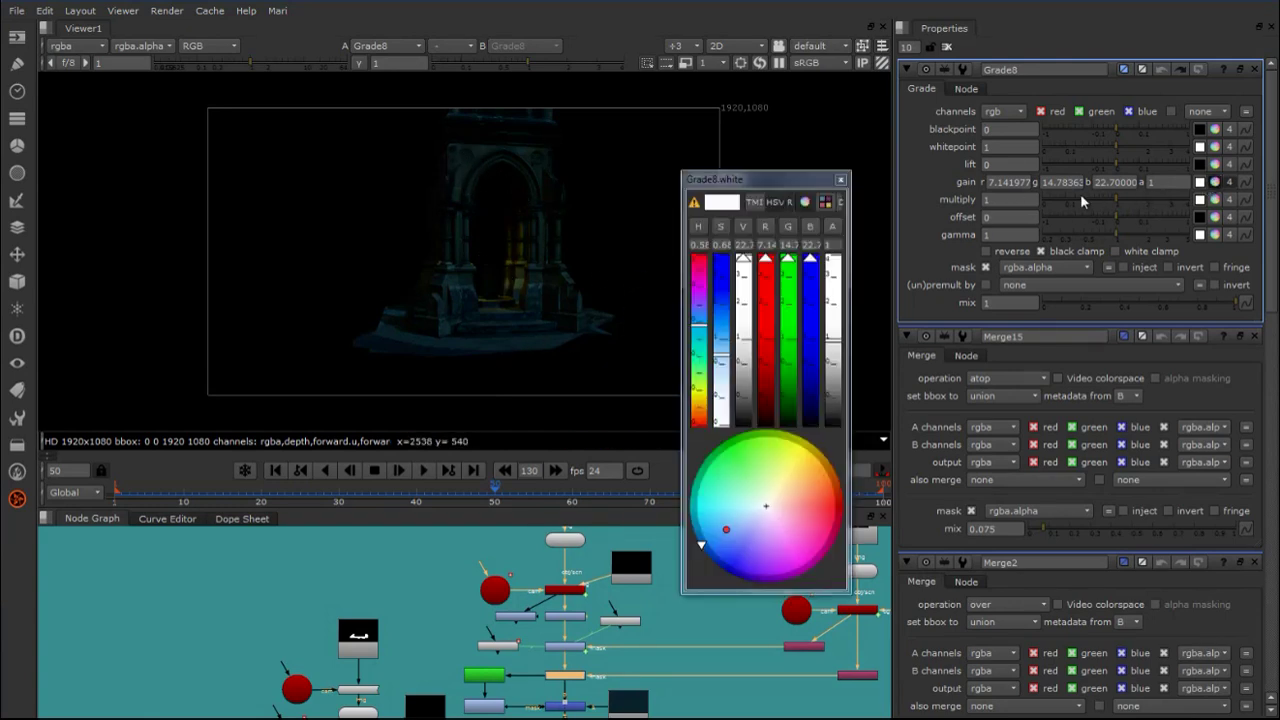
drag(805, 190, 861, 108)
drag(811, 423, 785, 445)
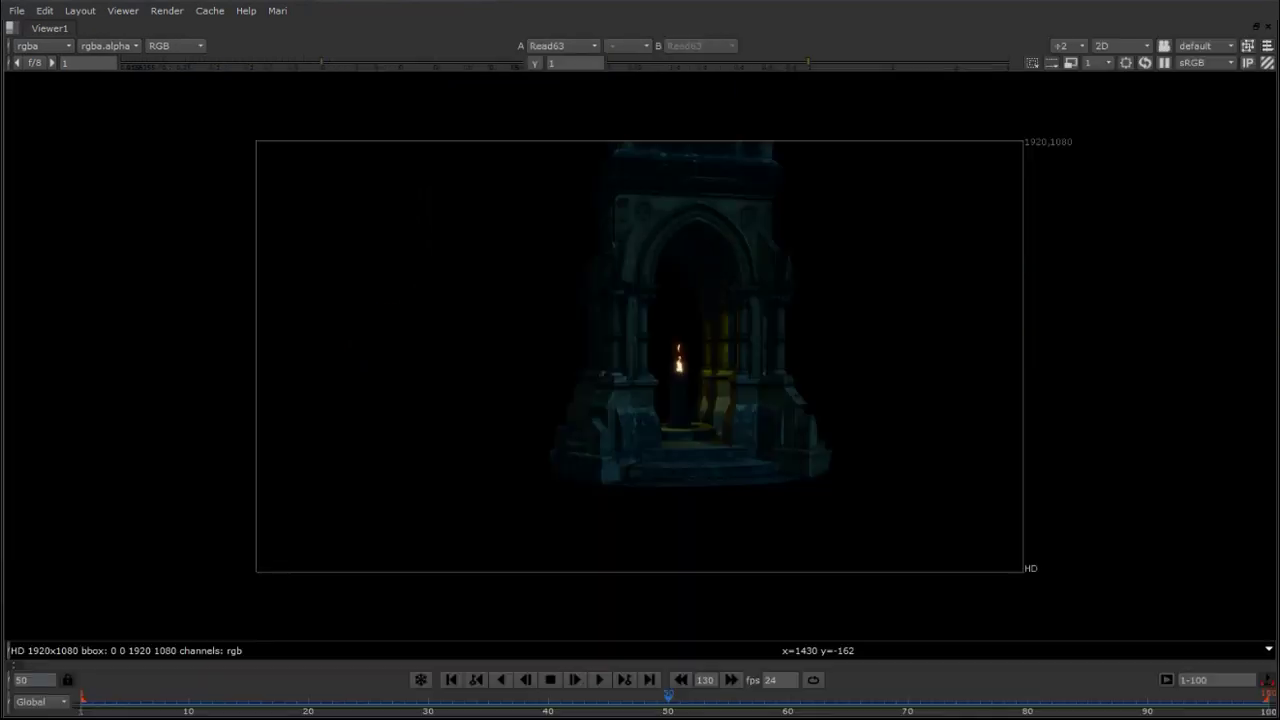
Step: Play the Read63 sequence forward to frame 55, showing the flickering candle
click(600, 680)
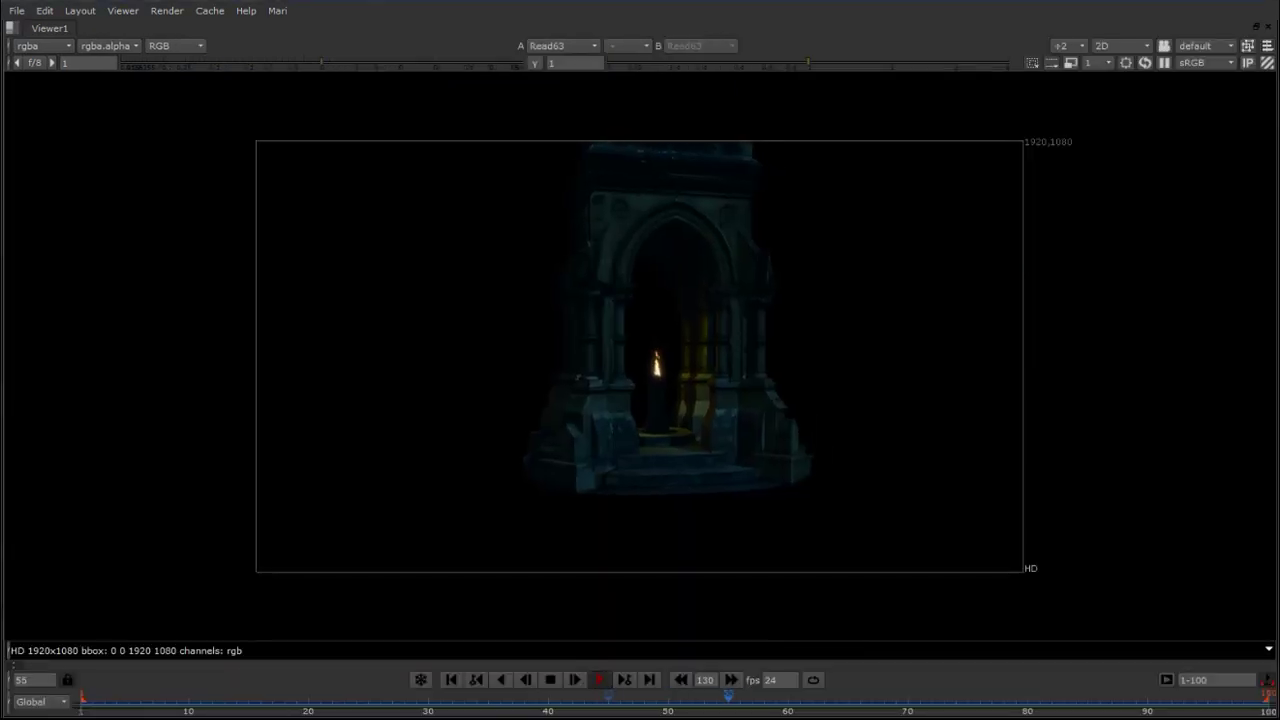